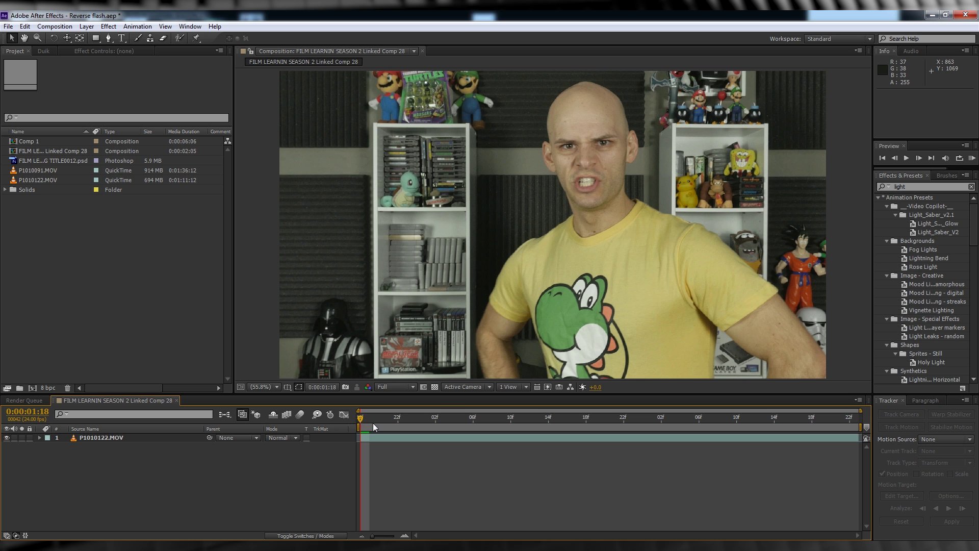
Preview the actor clip, then add Null 3 and Null 4 above P1010122.MOV
left_click(442, 417)
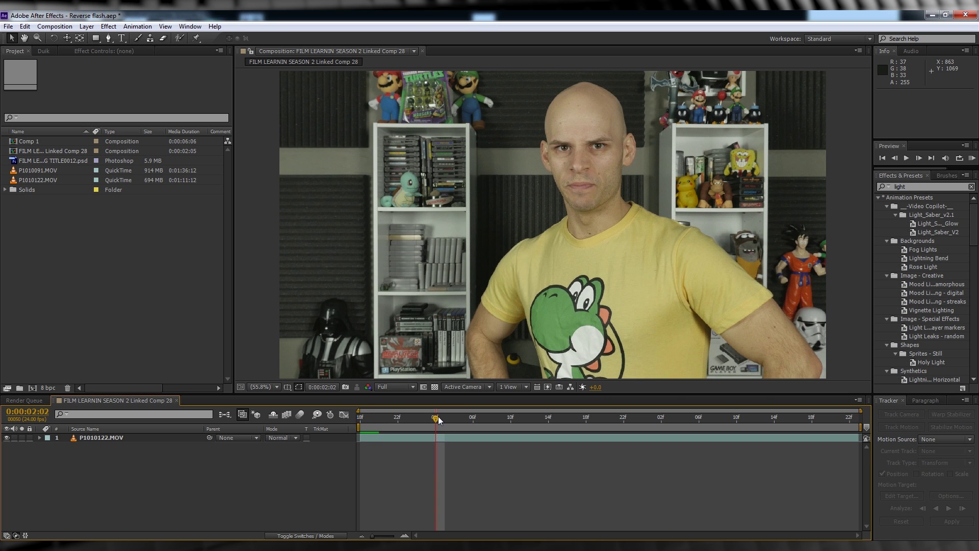
left_click(501, 416)
left_click_drag(501, 416, 529, 416)
left_click(362, 417)
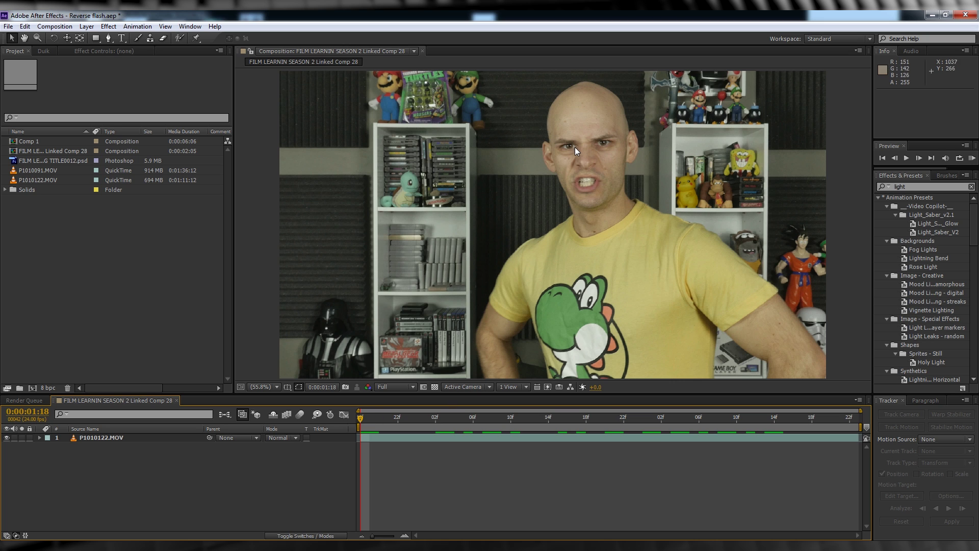
left_click(106, 440)
left_click(87, 26)
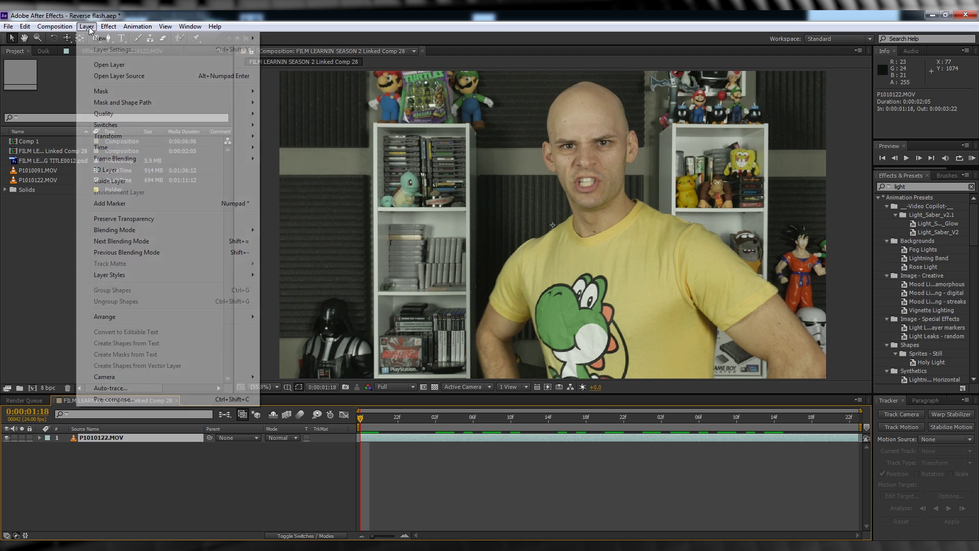
mouse_move(100, 38)
left_click(312, 86)
left_click(86, 26)
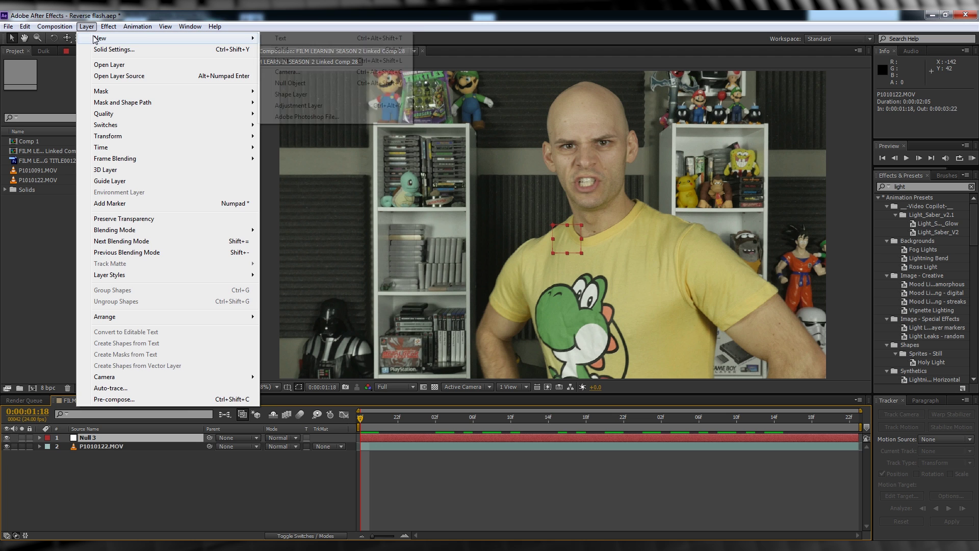
left_click(310, 87)
left_click(146, 455)
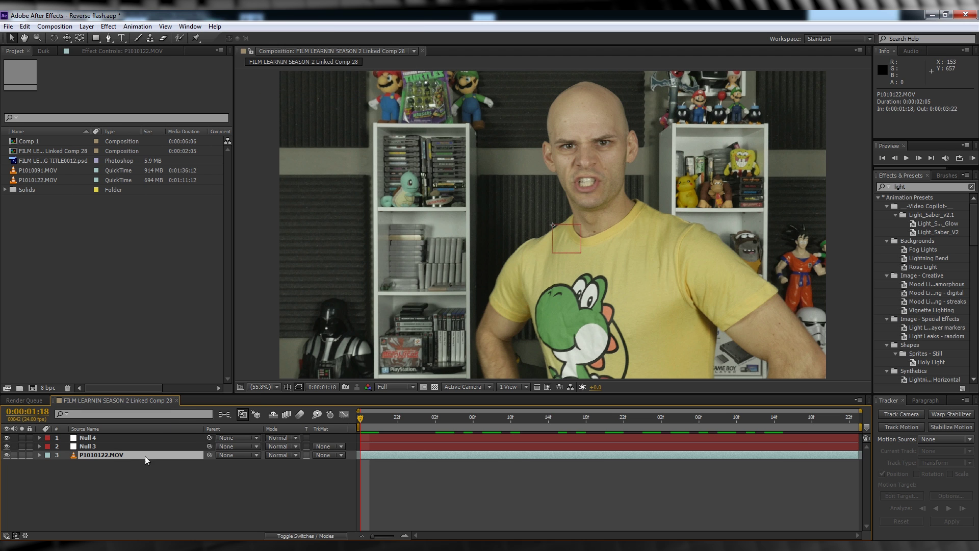
Track the actor's first eye and apply the motion to Null 3
left_click(902, 427)
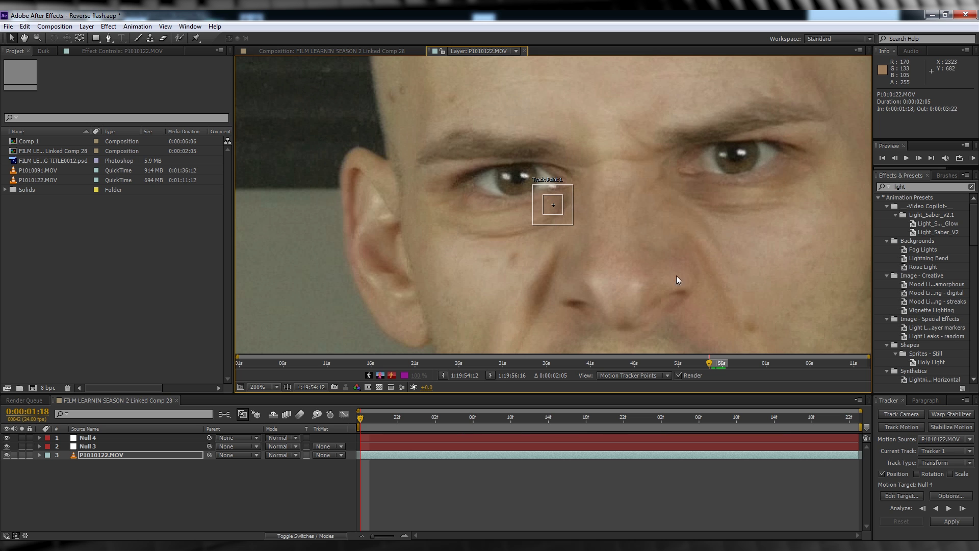
left_click_drag(558, 209, 520, 180)
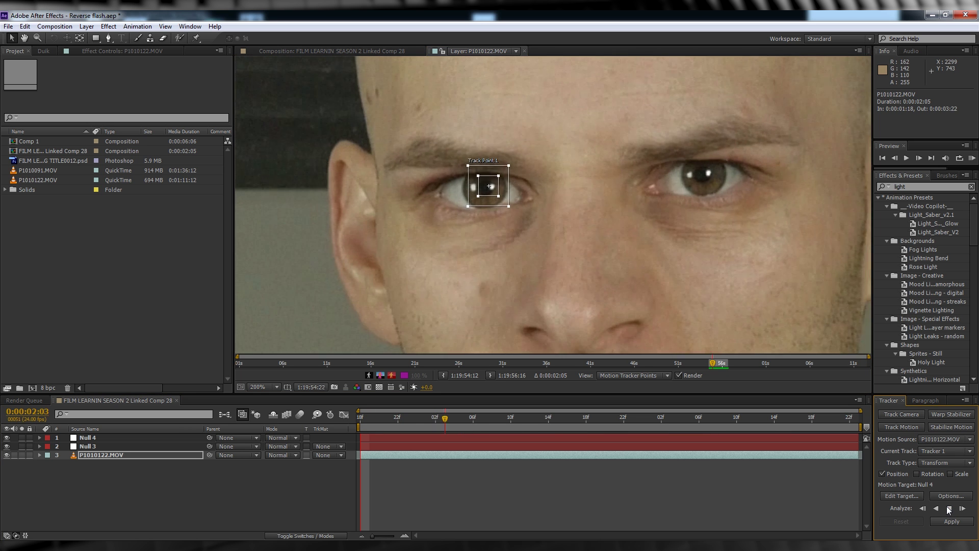
left_click(902, 496)
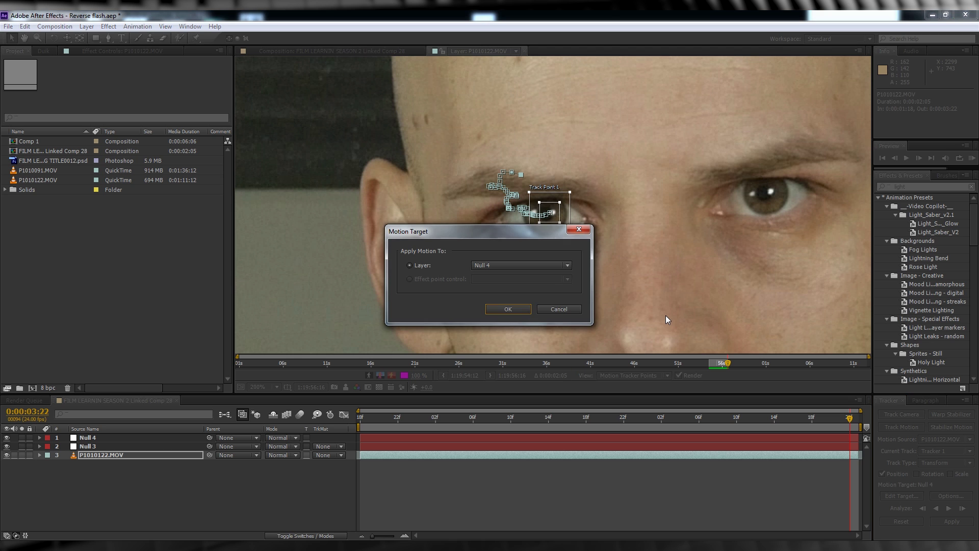
left_click(515, 266)
left_click(510, 289)
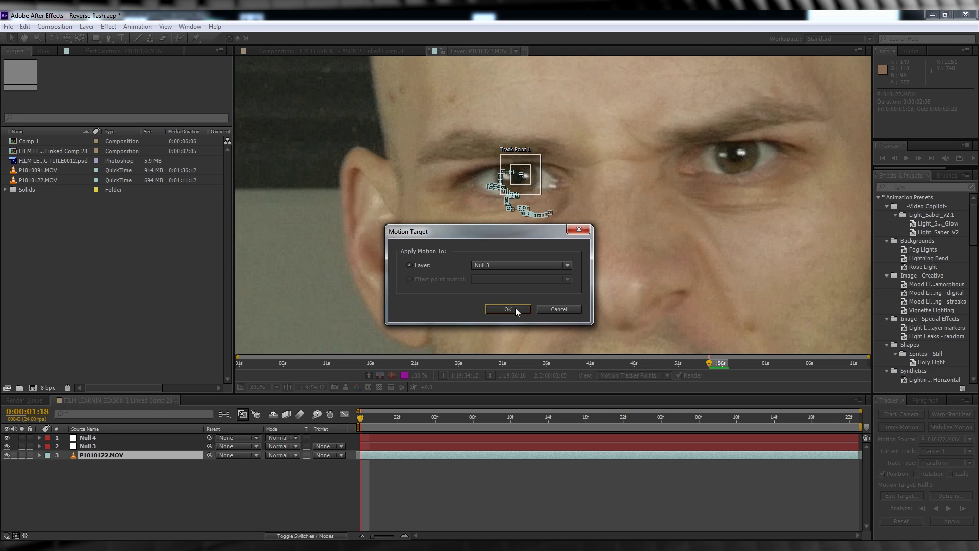
left_click(508, 309)
left_click(959, 523)
left_click(477, 290)
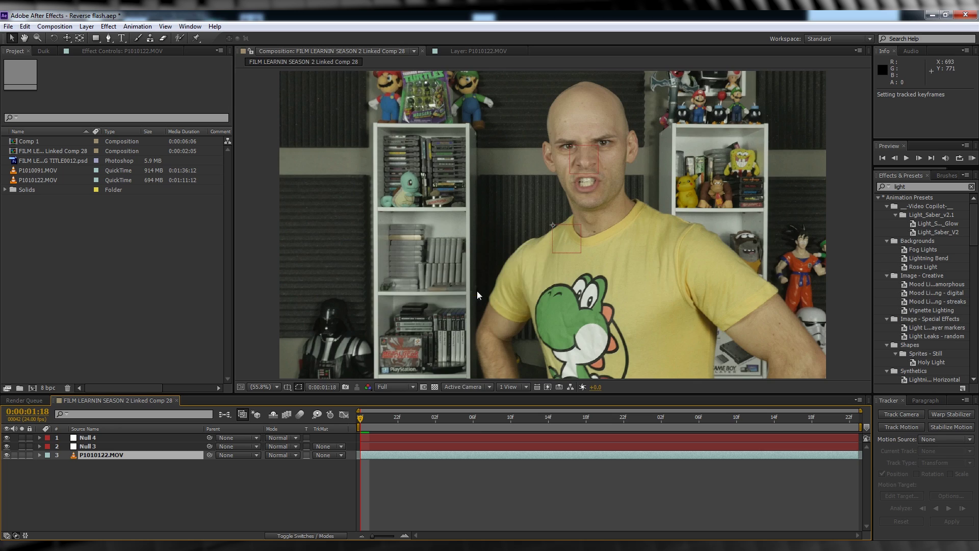
Track the actor's other eye and apply the motion to Null 4
left_click(901, 427)
left_click_drag(567, 214, 738, 156)
left_click(949, 508)
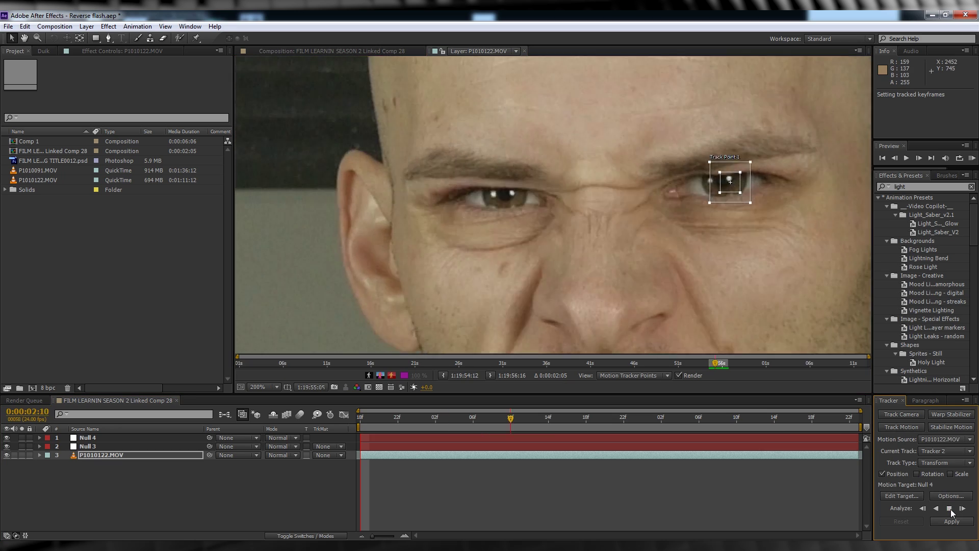
left_click(952, 521)
key("Return")
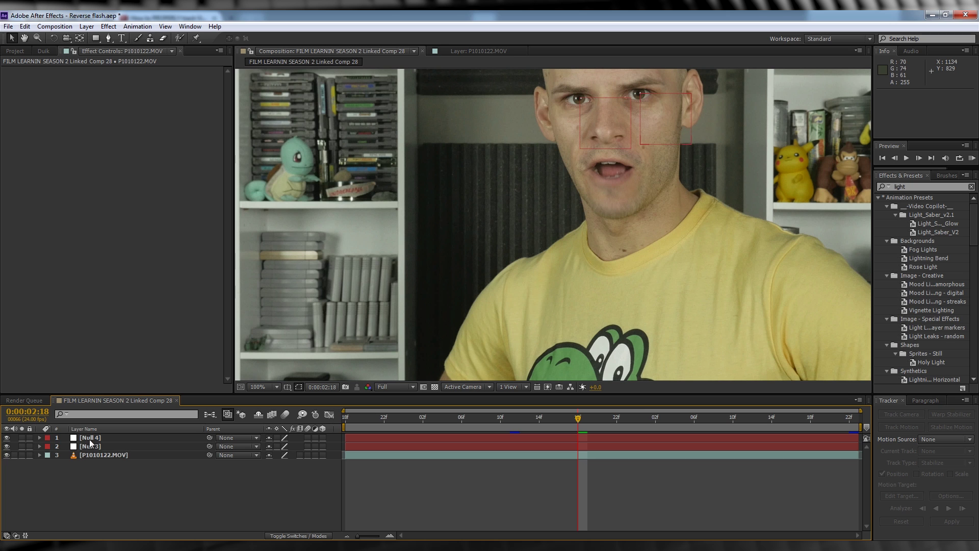
Rename Null 3 to Right eye and Null 4 to Left eye
left_click(90, 444)
key("Return")
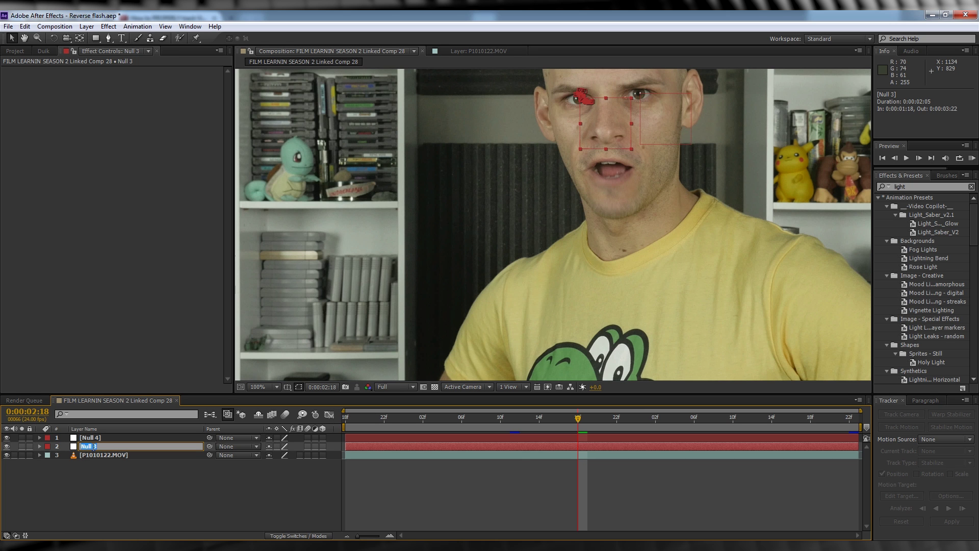
left_click(95, 437)
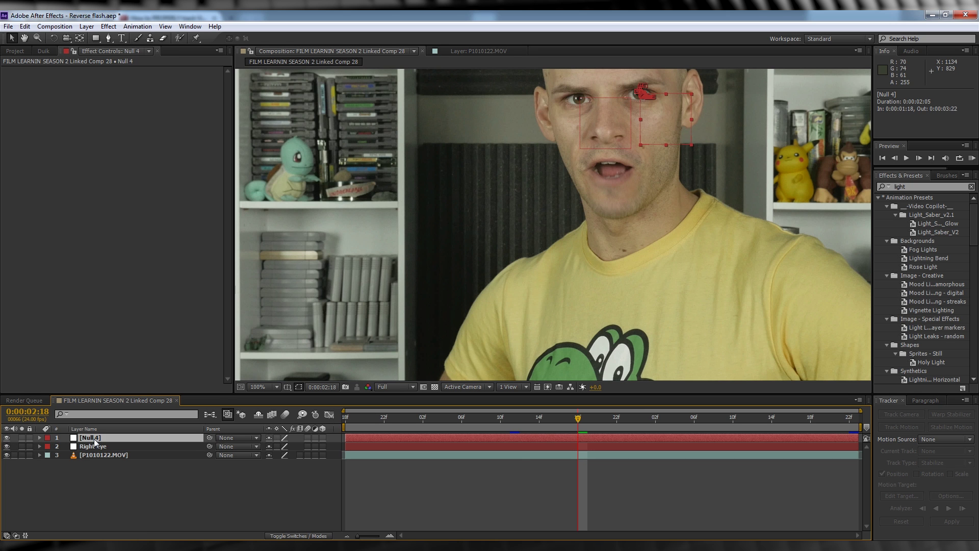
key("Return")
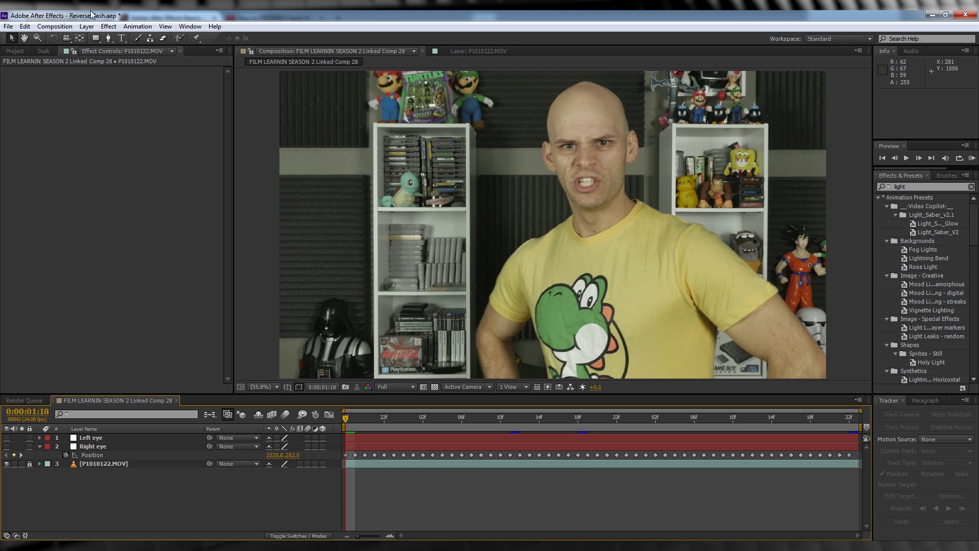
Create a new solid layer named eye
left_click(87, 26)
mouse_move(146, 40)
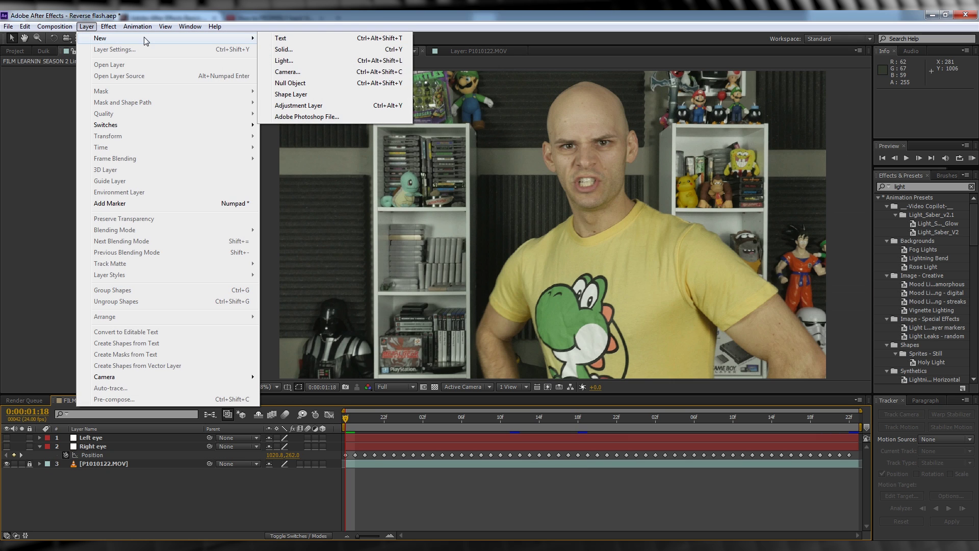
left_click(300, 49)
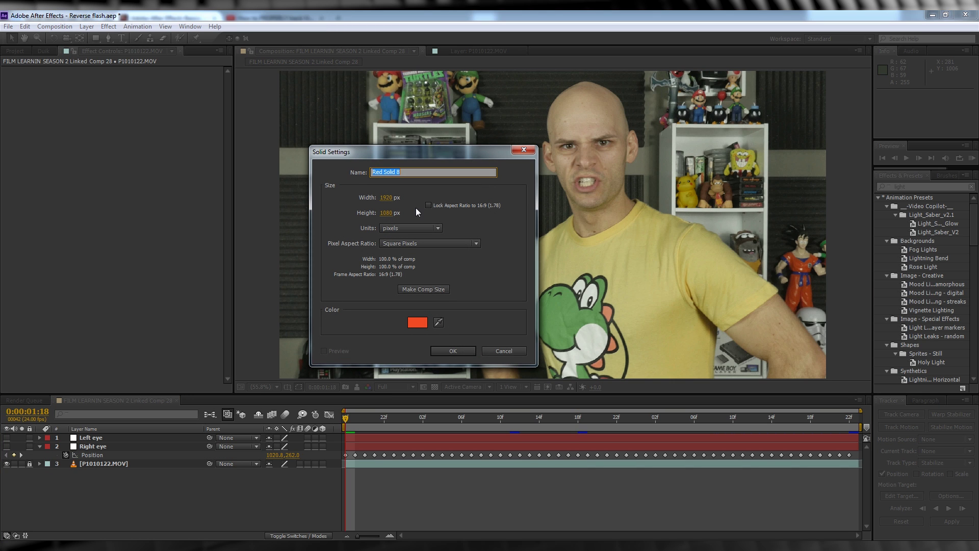
type("eye 1")
left_click(452, 351)
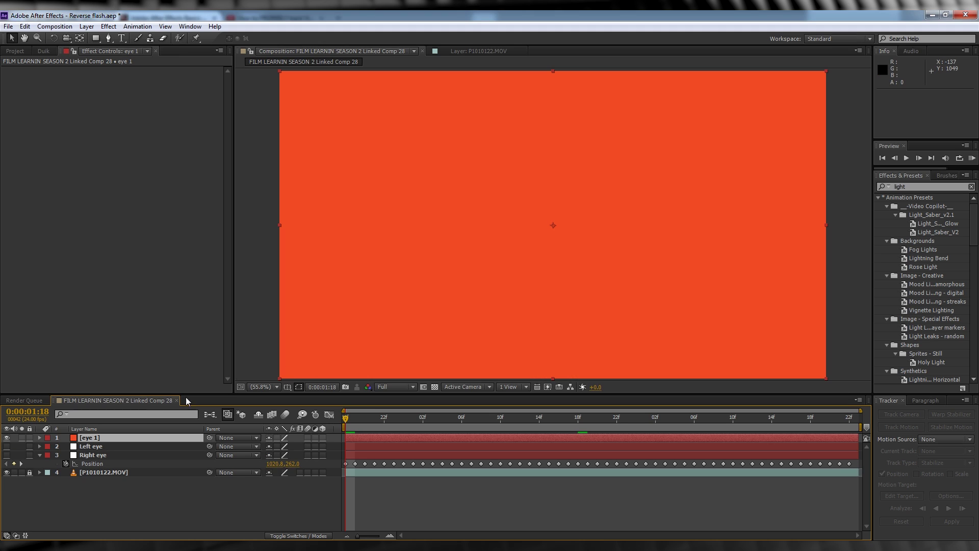
Apply Optical Flares with Render Mode On Transparent and center it on the actor's eye
left_click(107, 27)
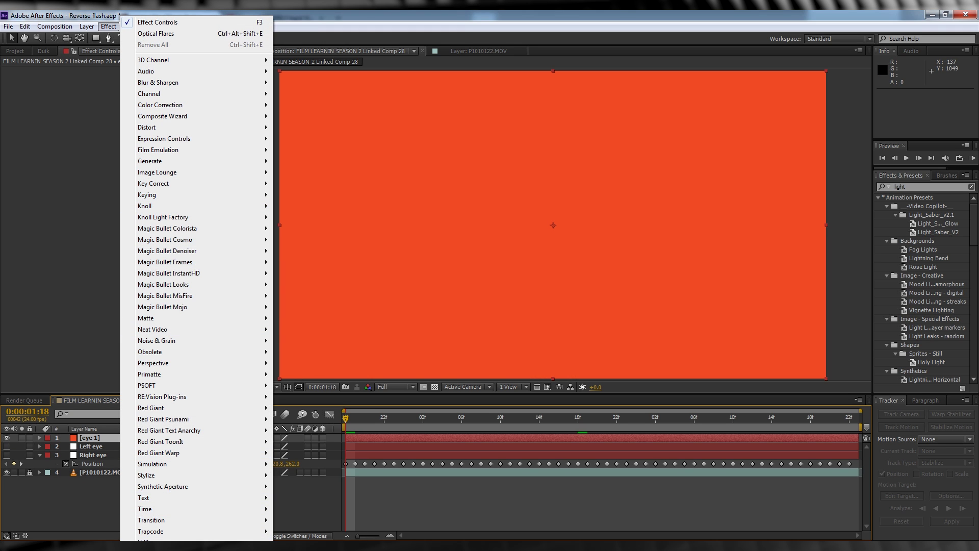
left_click(156, 33)
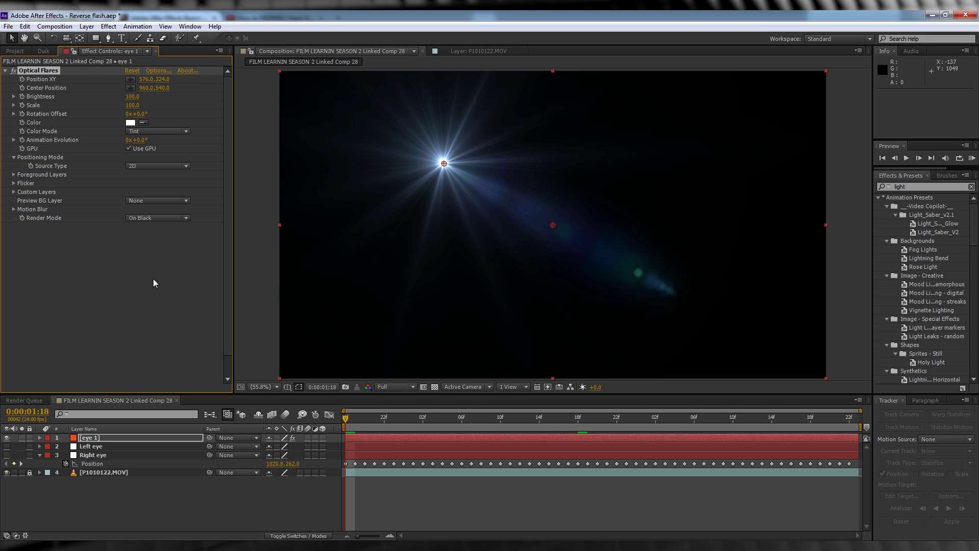
left_click(166, 219)
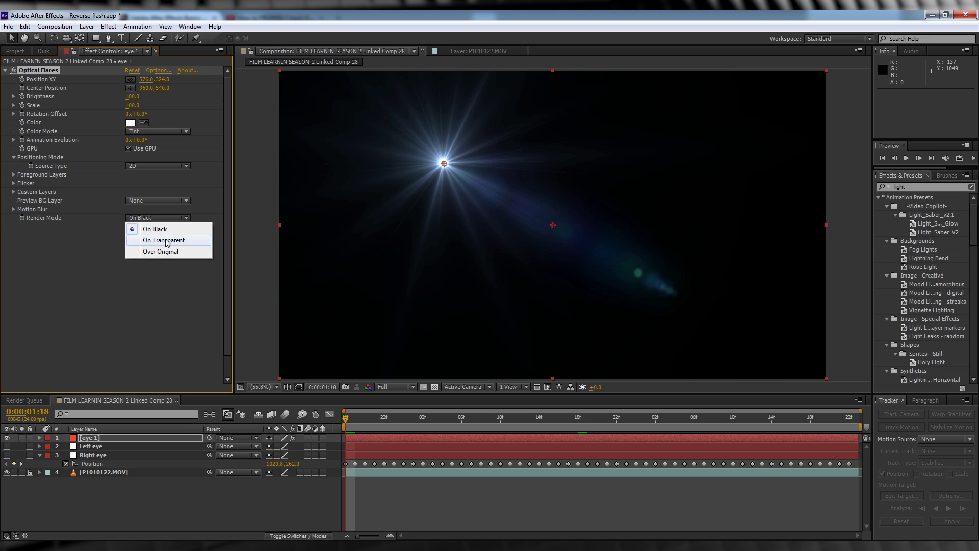
left_click(165, 240)
left_click_drag(444, 164, 571, 149)
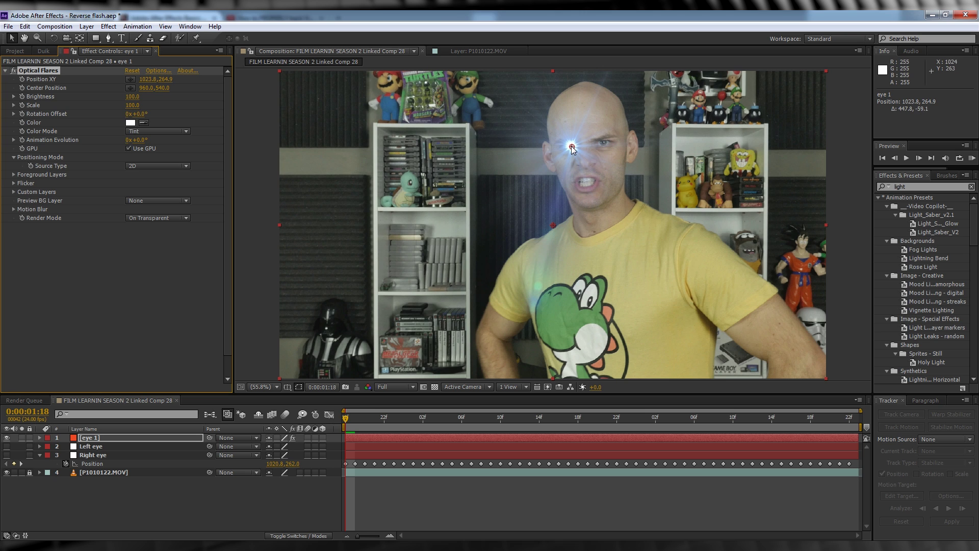
left_click(571, 150)
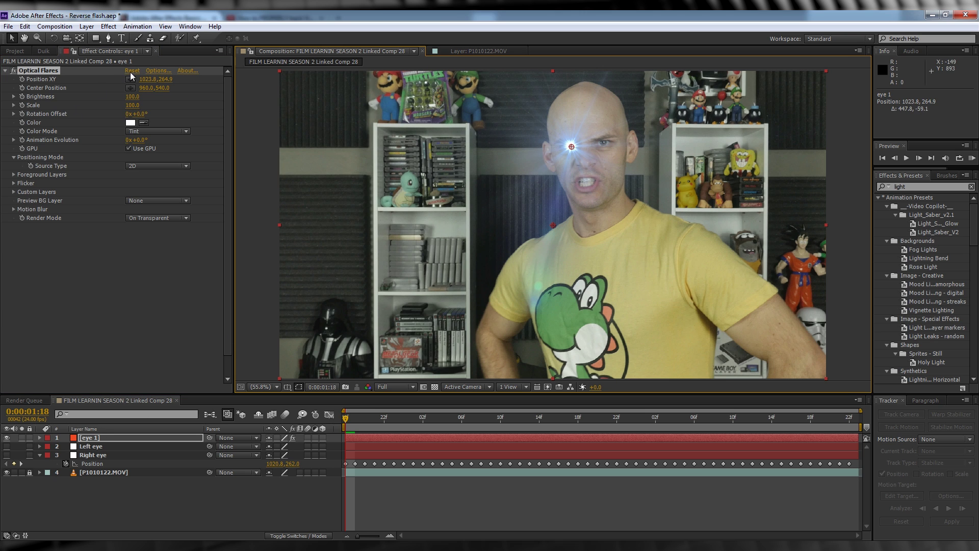
Pick-whip eye 1's Position XY expression to Right eye's Position and scrub to verify
left_click(22, 80, "alt")
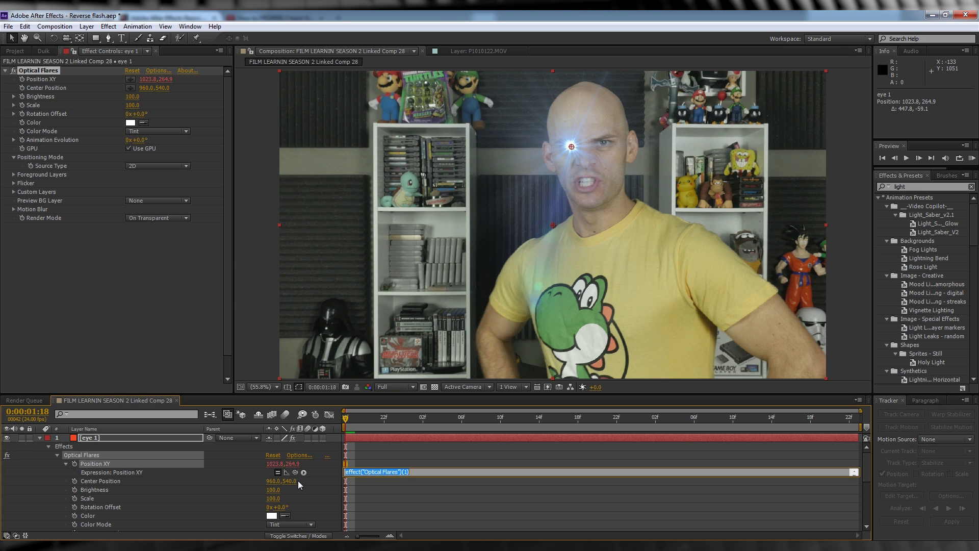
left_click_drag(295, 476, 99, 519)
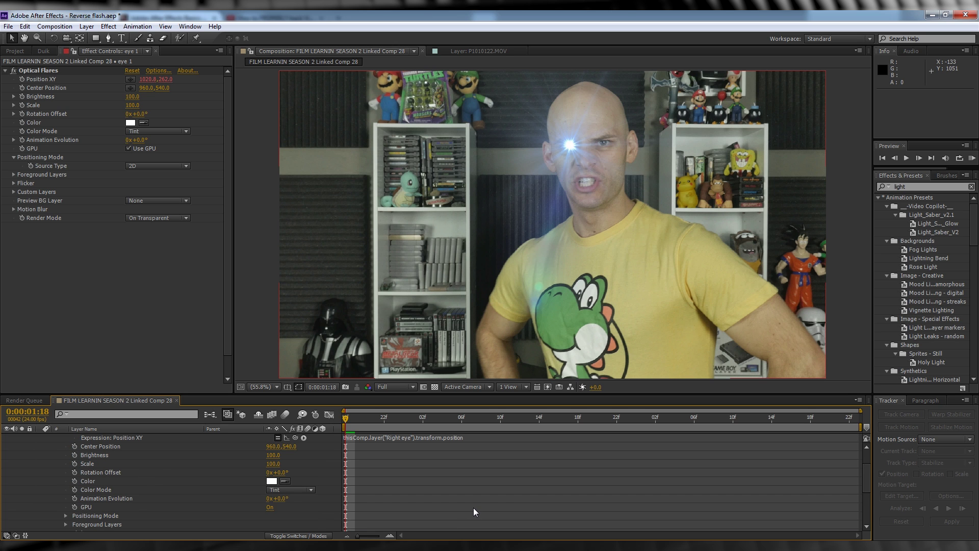
mouse_move(347, 417)
left_mouse_down()
mouse_move(804, 418)
mouse_move(344, 419)
left_mouse_up()
scroll(42, 442, "up", 3)
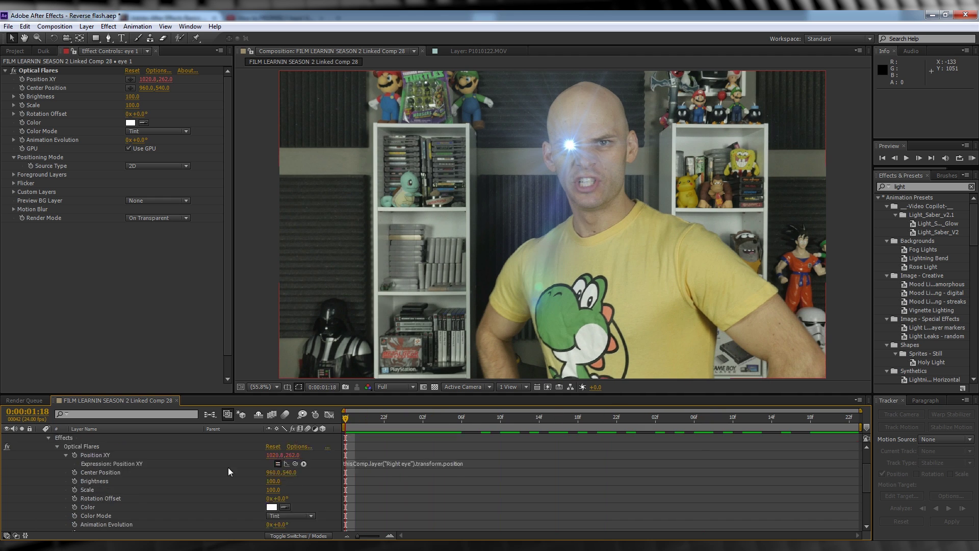
left_click(40, 438)
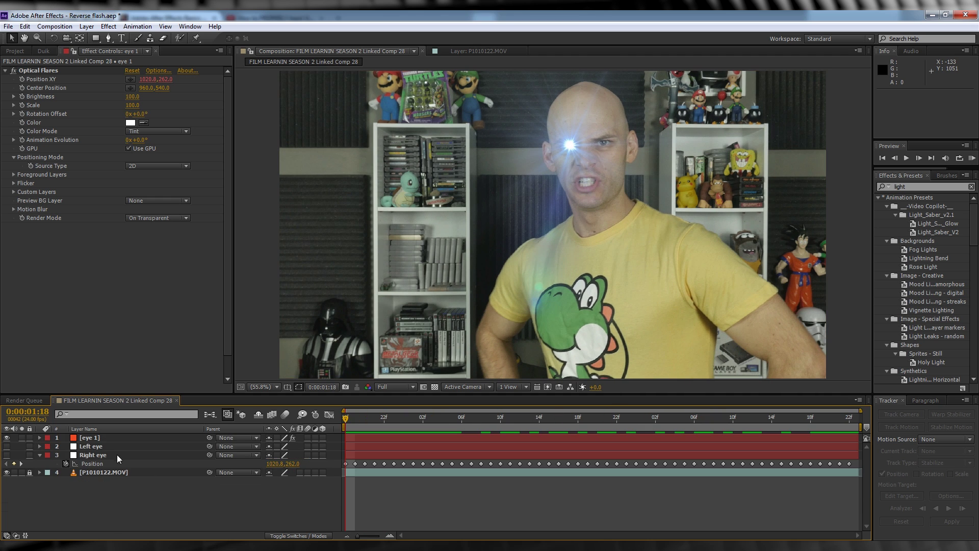
Set the Optical Flares colour to pure red, FF0000
left_click(97, 447)
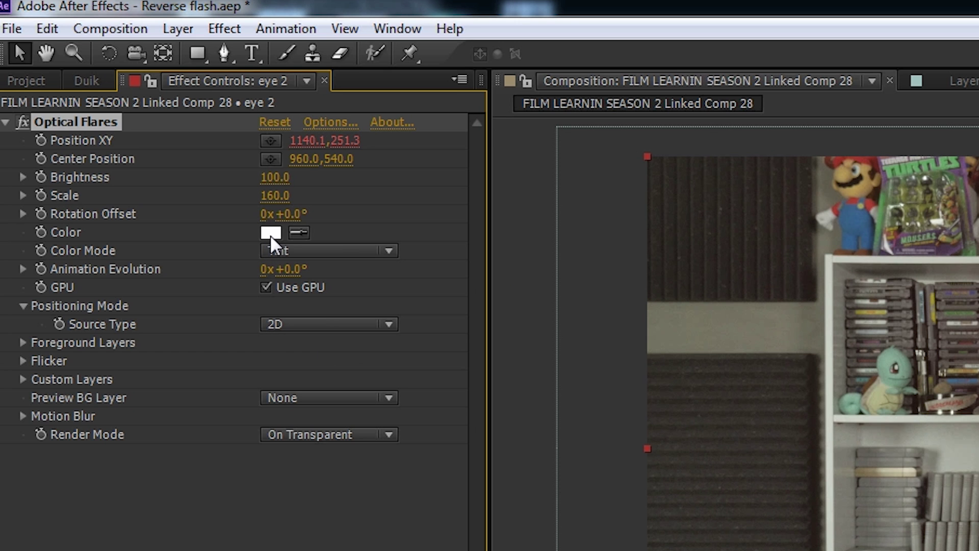
left_click(270, 233)
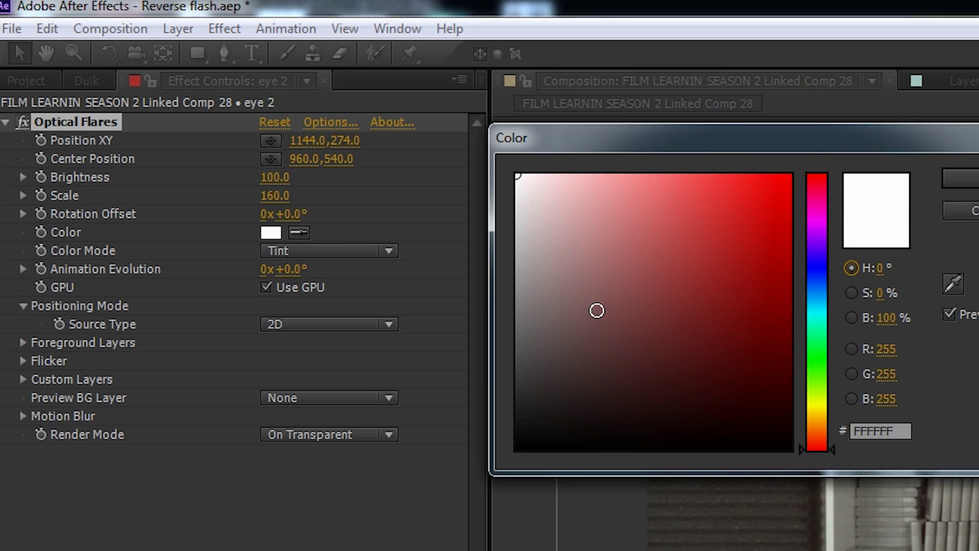
left_click_drag(597, 310, 800, 173)
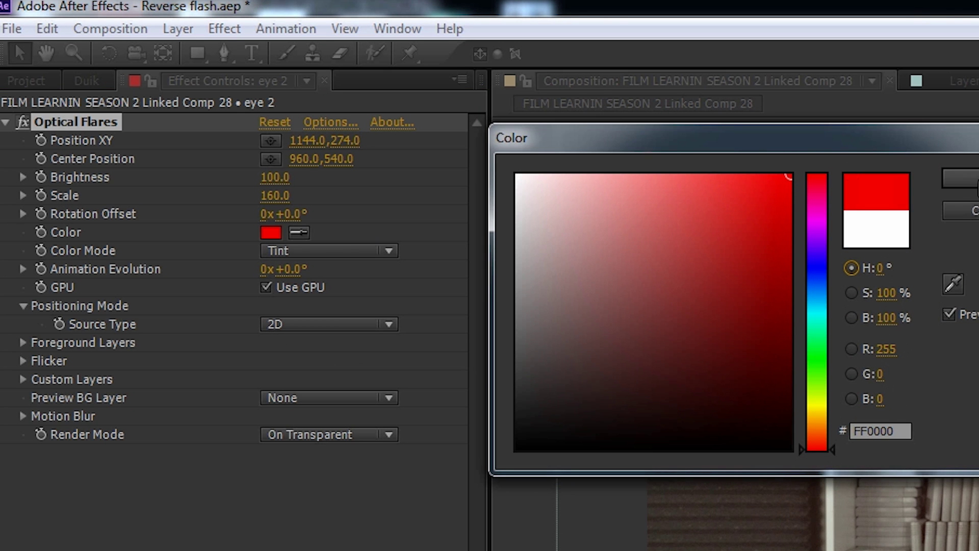
left_click(970, 179)
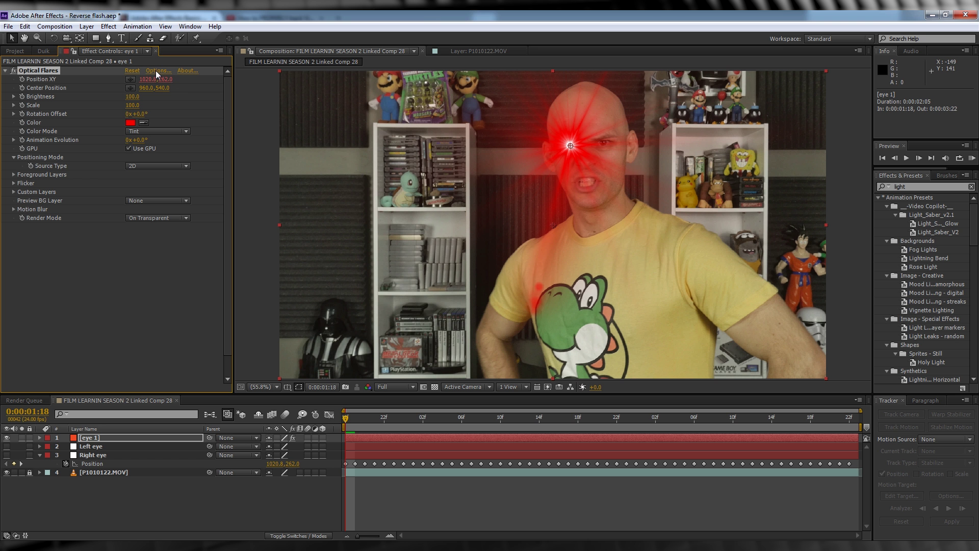
In the Optical Flares editor, delete every stack element except Glow
left_click(157, 72)
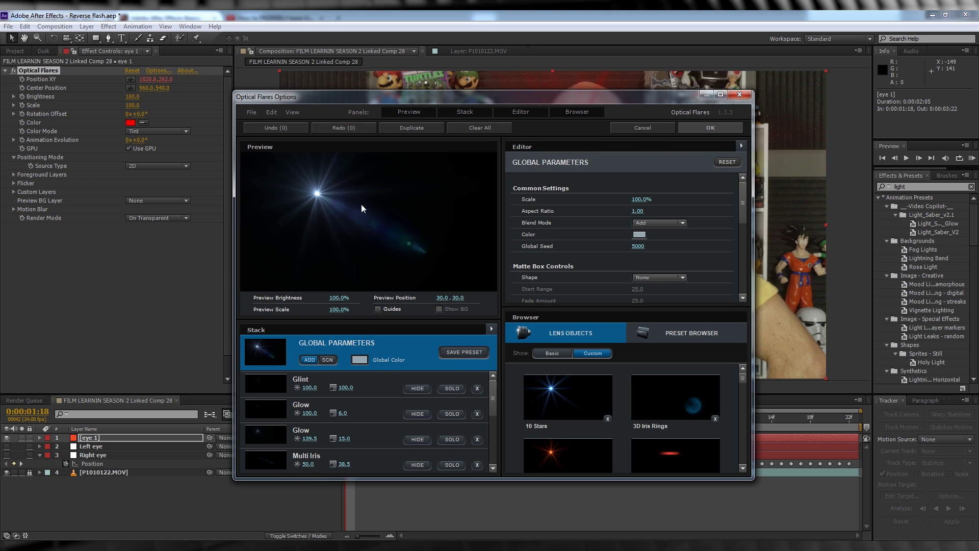
left_click(478, 389)
left_click(478, 390)
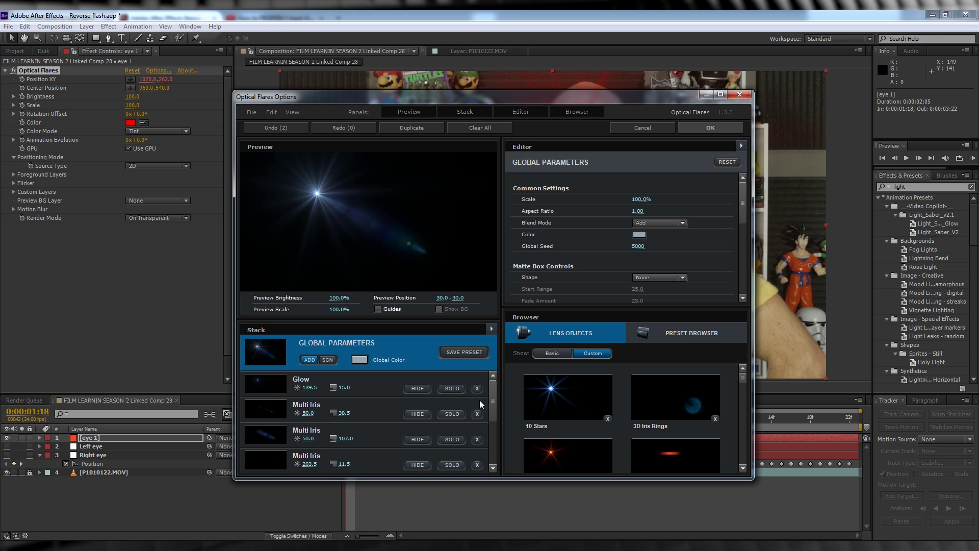
left_click(477, 414)
left_click(477, 414)
left_click(477, 414)
left_click(477, 415)
left_click(477, 415)
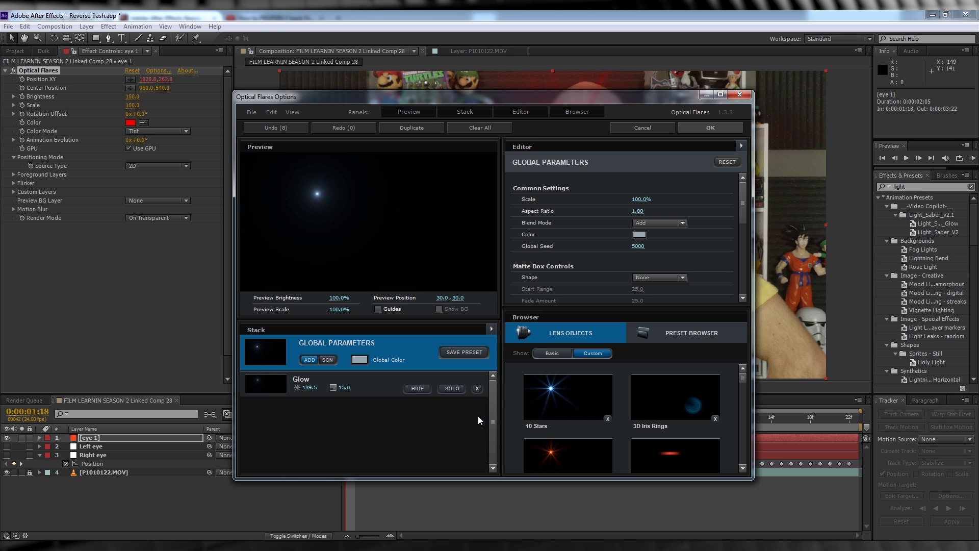
Set the flare's Global Color to red (FF3A39) and apply the edited flare
left_click(639, 235)
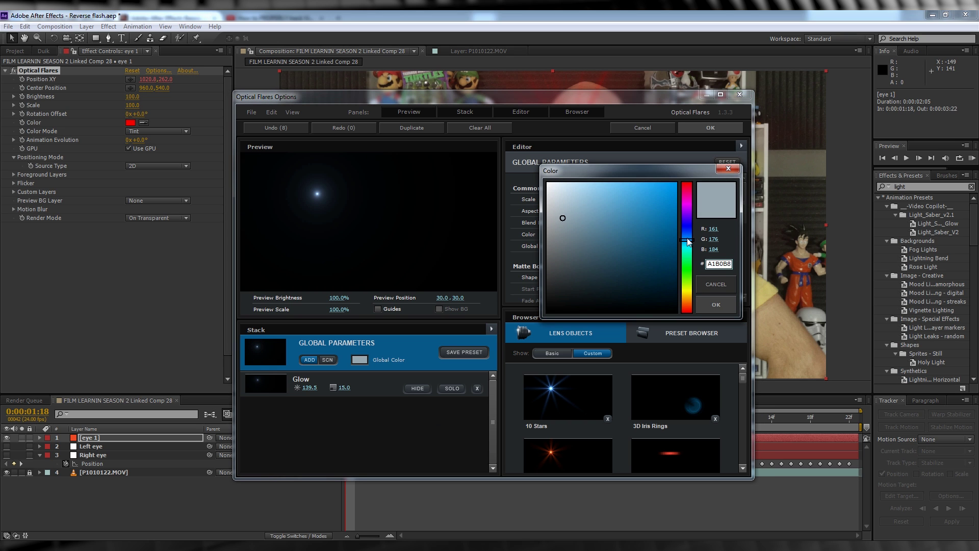
mouse_move(689, 241)
left_mouse_down()
mouse_move(689, 208)
mouse_move(636, 184)
mouse_move(647, 182)
left_mouse_up()
left_click(716, 306)
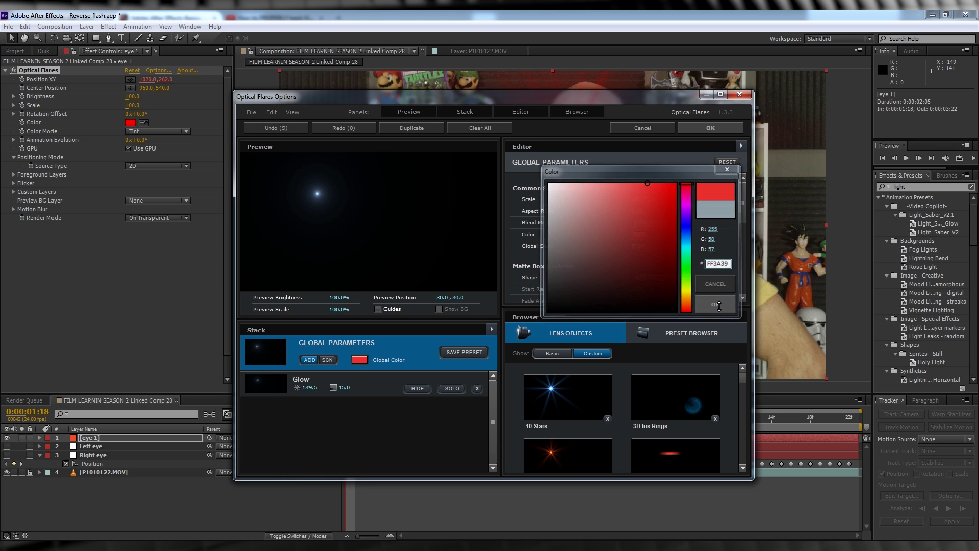
left_click_drag(742, 197, 738, 170)
left_click(720, 127)
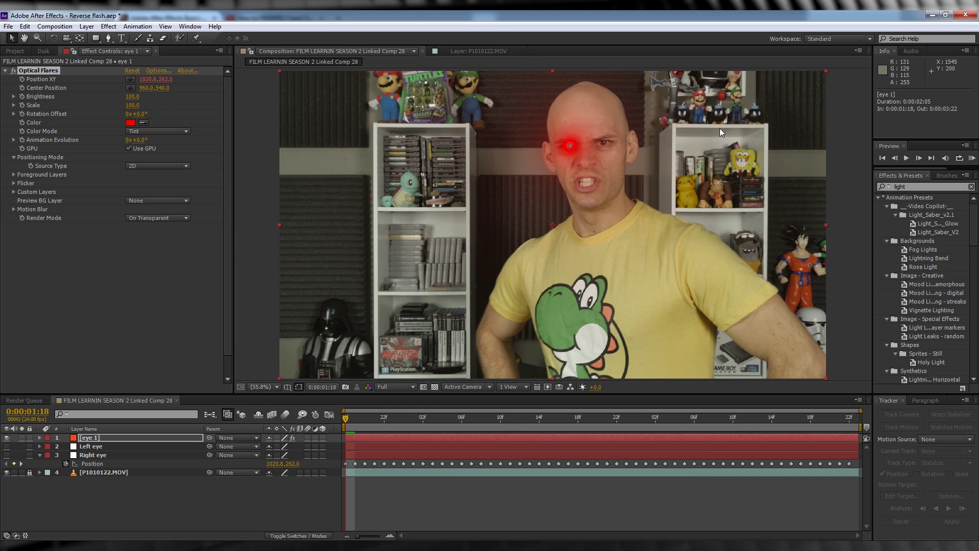
Set eye 1 to Screen blending and duplicate it onto the other eye
left_click(305, 537)
left_click(279, 439)
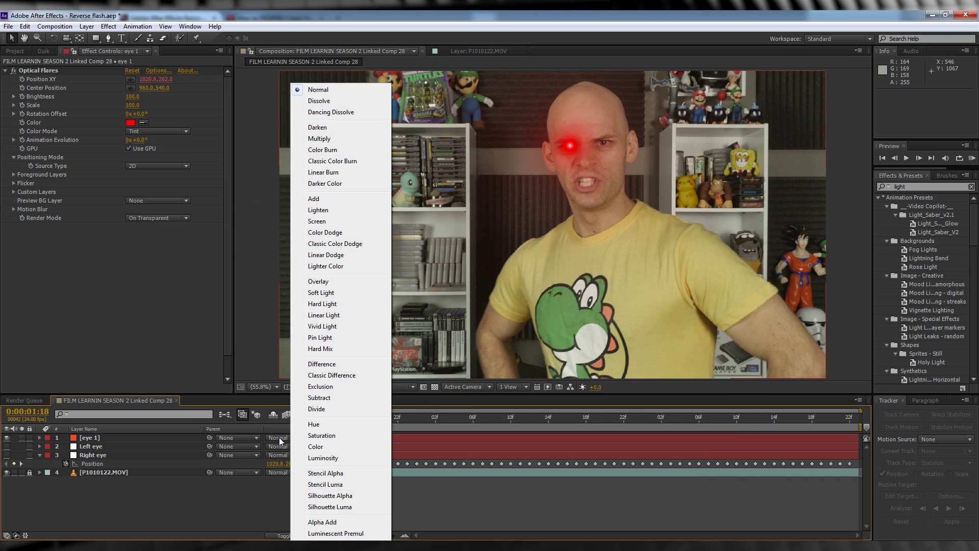
left_click(323, 222)
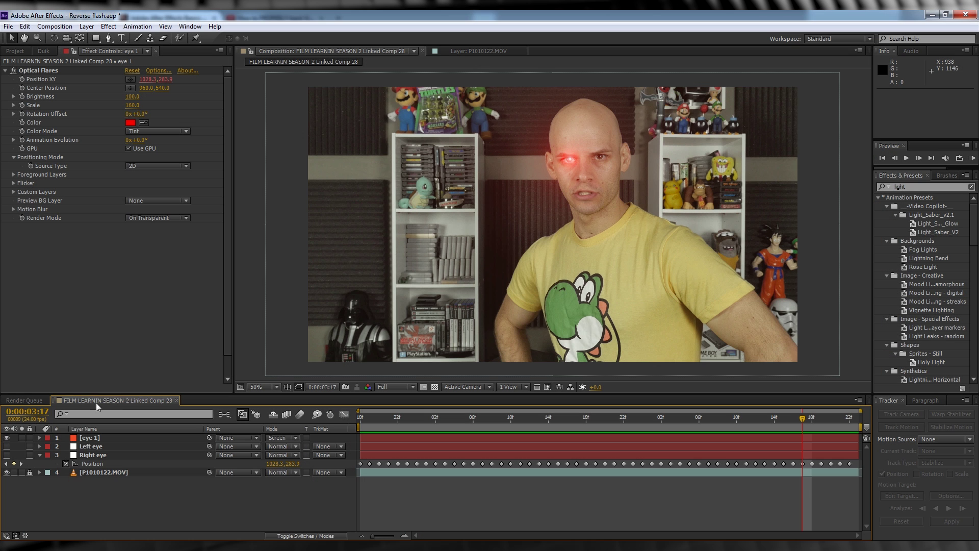
left_click(90, 440)
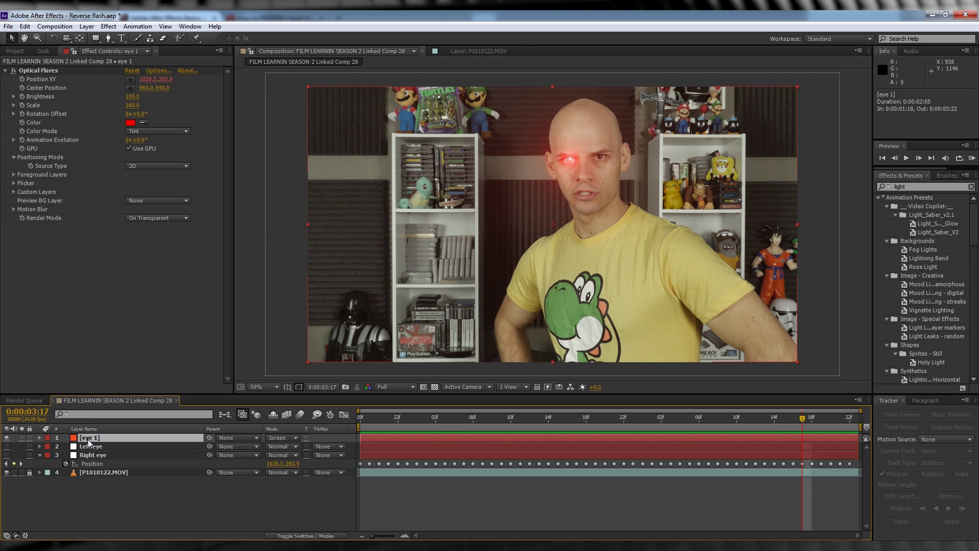
key("ctrl+d")
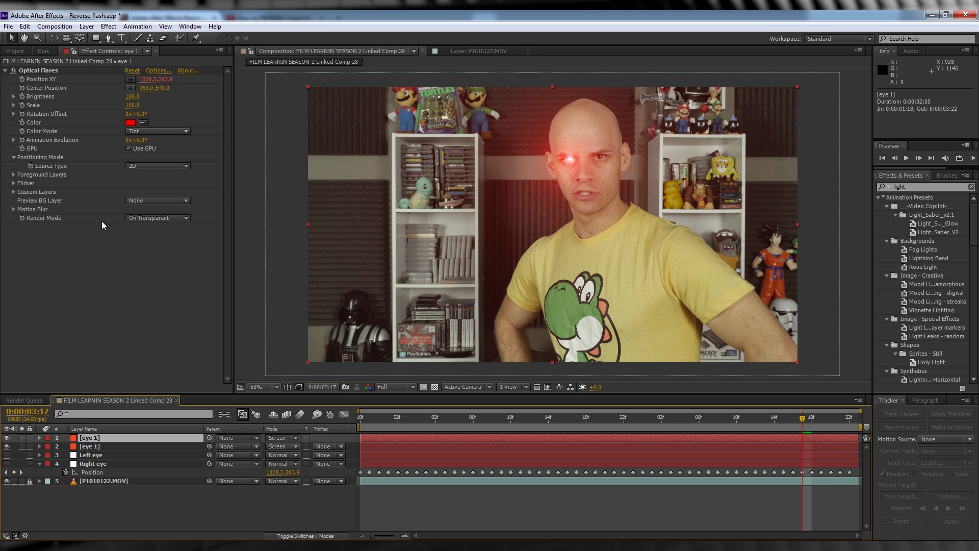
left_click(22, 81)
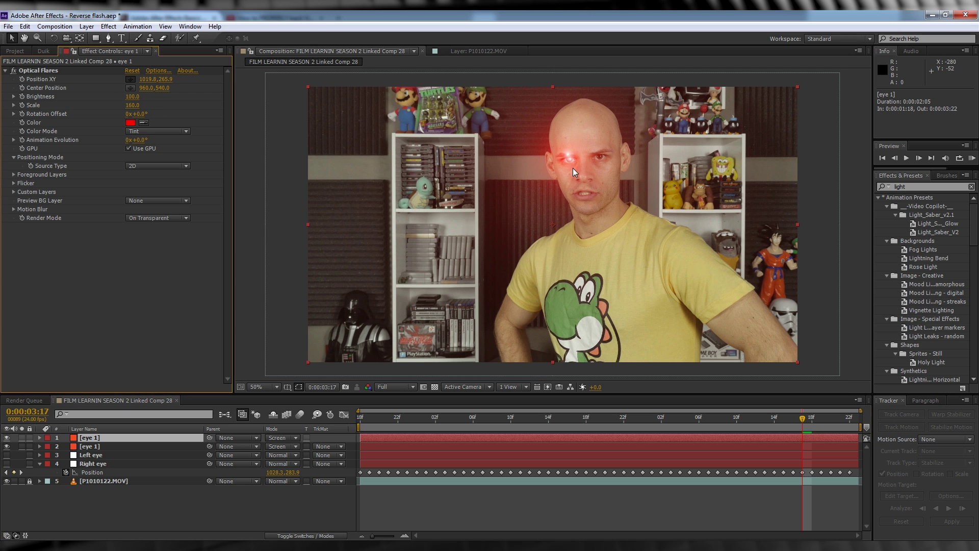
left_click_drag(573, 173, 605, 174)
Rename the duplicate 'eye 2' and link its Position XY to Left eye's Position
left_click(94, 440)
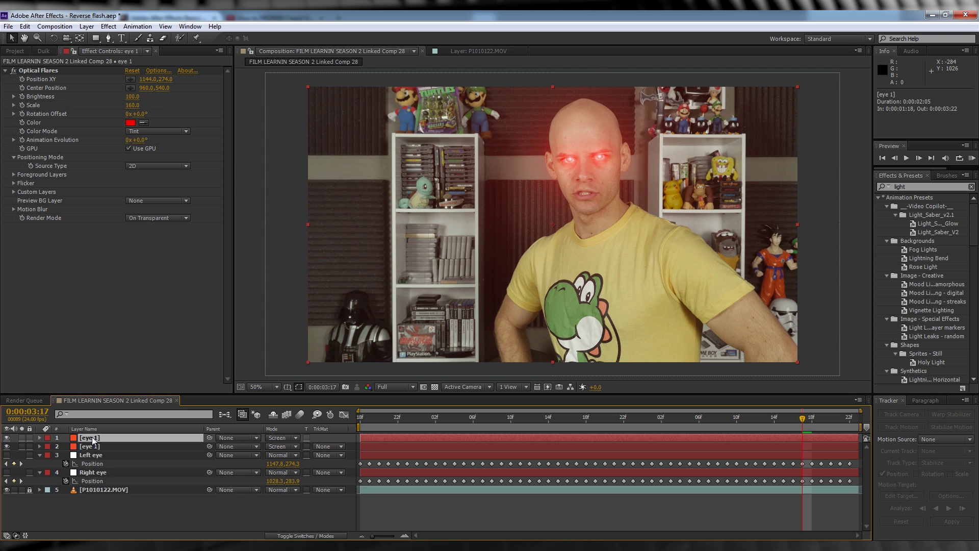
key("Return")
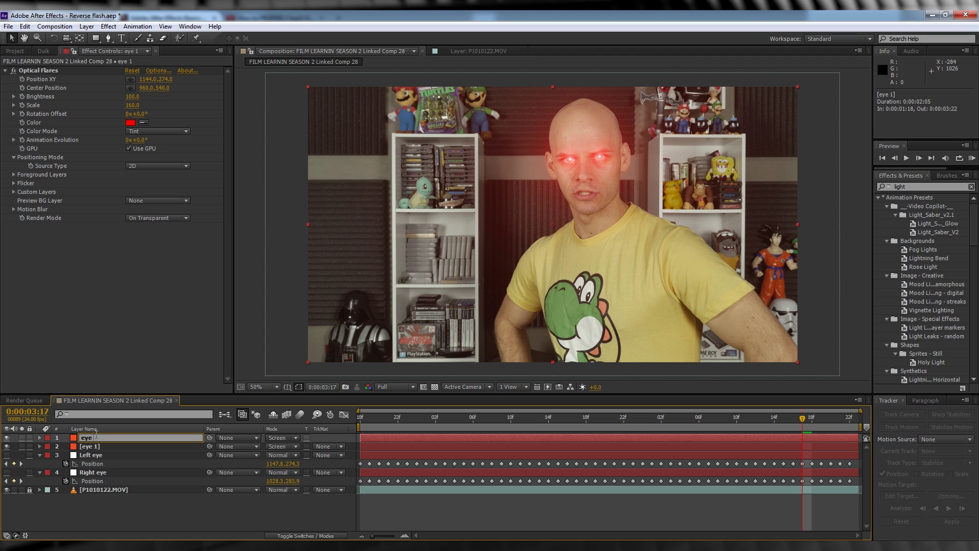
type("eye 2")
key("Return")
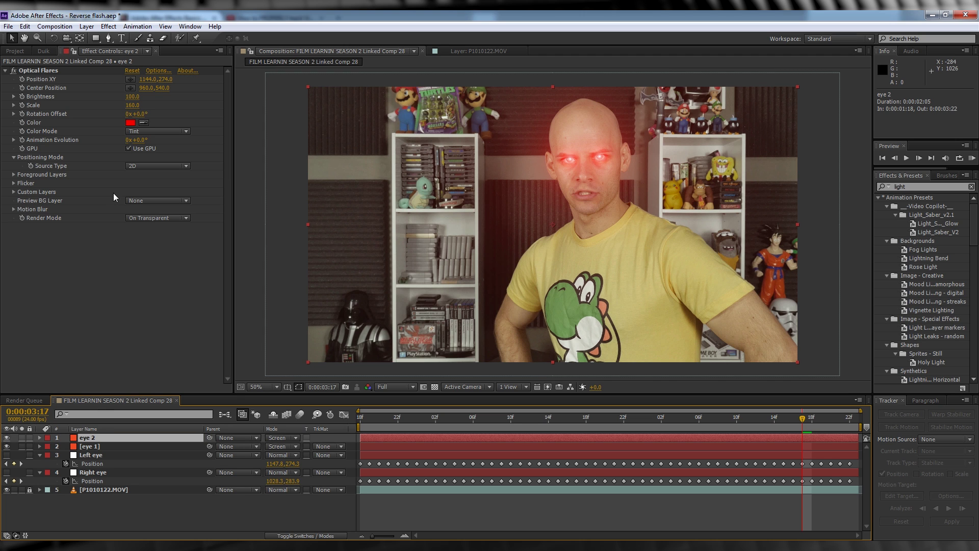
left_click(22, 79, "alt")
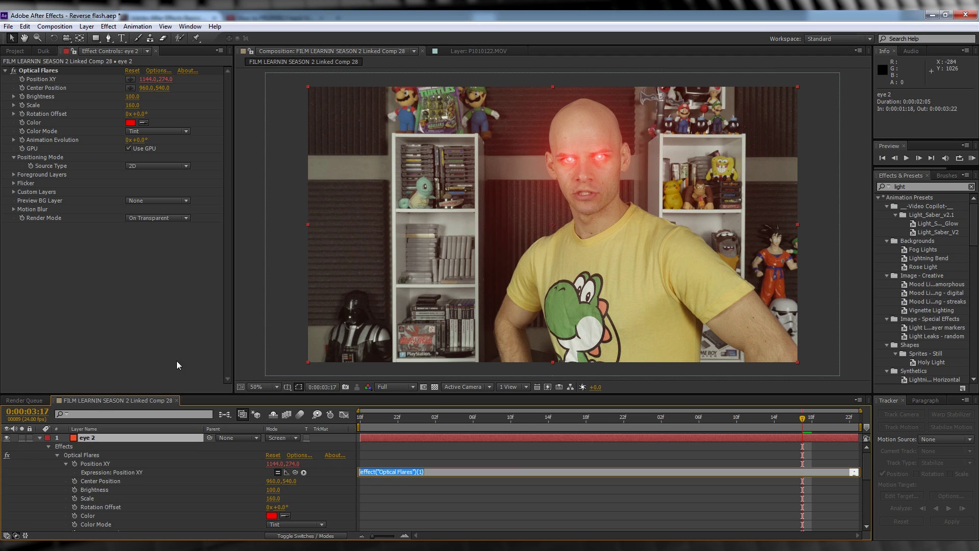
left_click_drag(296, 472, 104, 504)
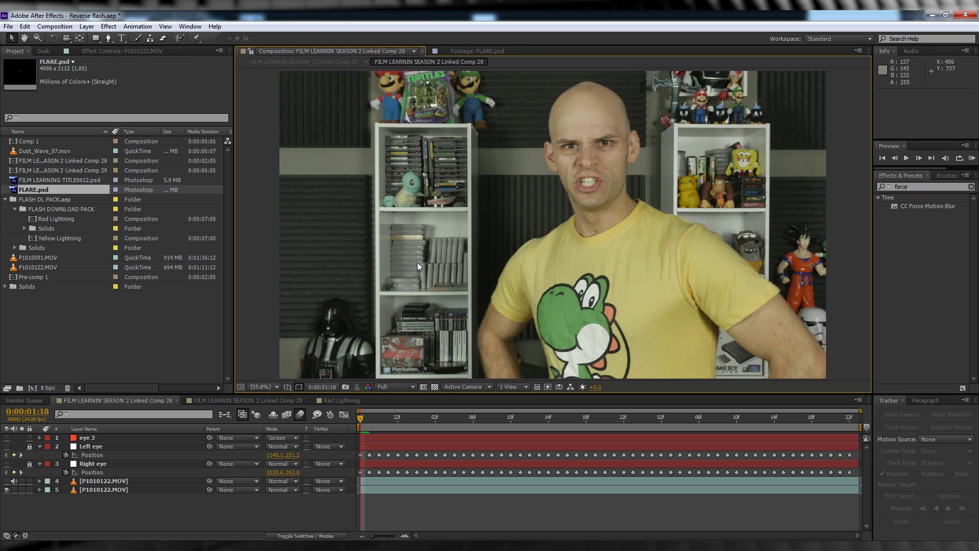
Add FLARE.psd to the actor composition and move it up onto the eyes
left_click(466, 50)
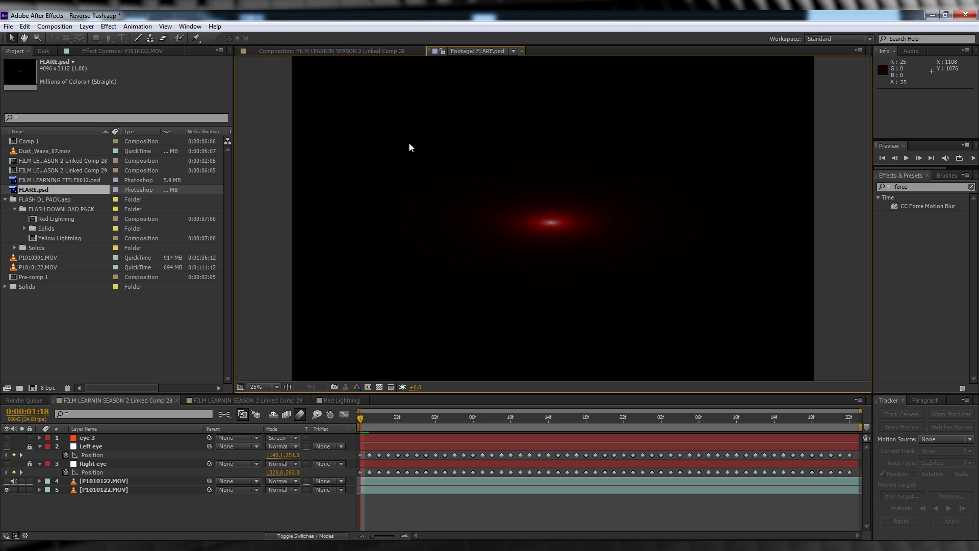
left_click(324, 52)
left_click_drag(39, 190, 116, 438)
left_click_drag(554, 225, 576, 136)
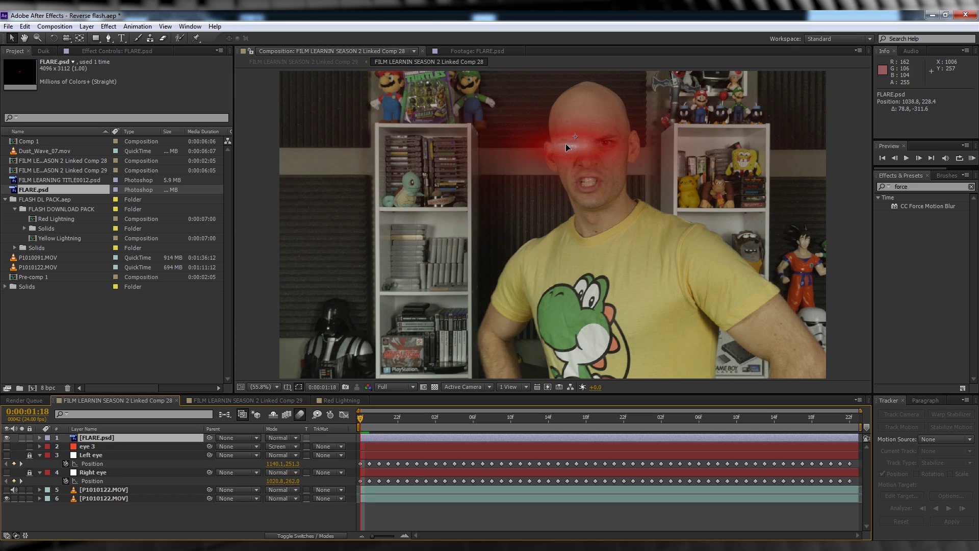
Scale the flare to 29%, blend it with Add, and parent it to Right eye
key("s")
left_click_drag(272, 446, 240, 446)
left_click(281, 438)
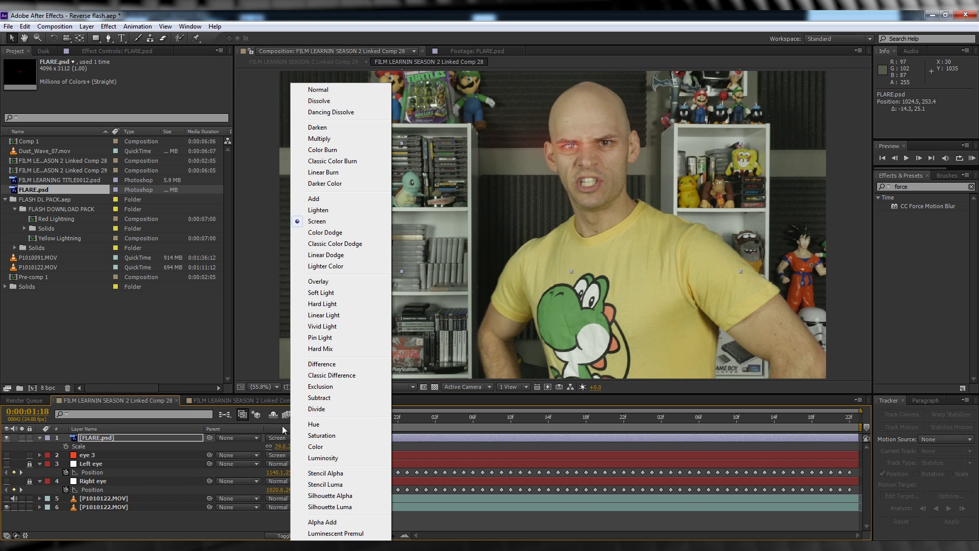
left_click(314, 199)
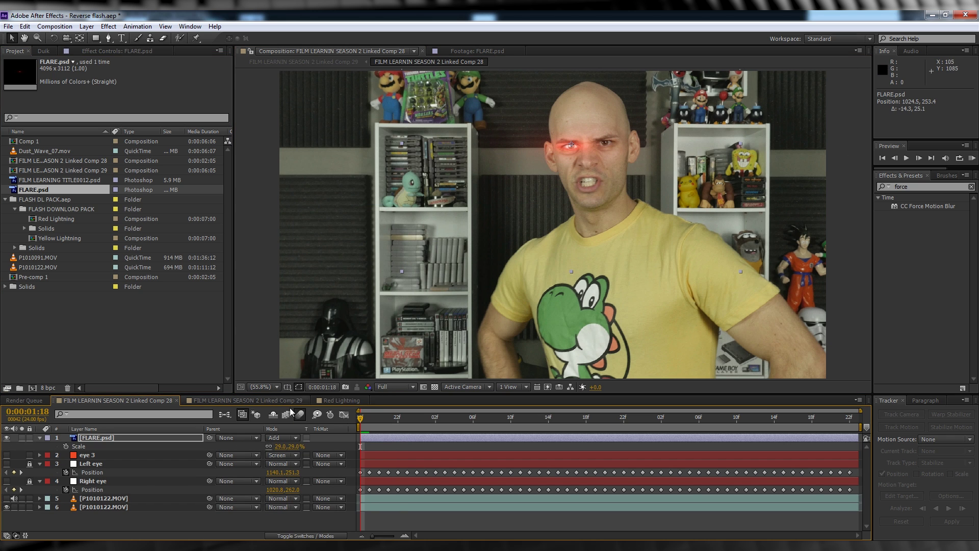
left_click(85, 439)
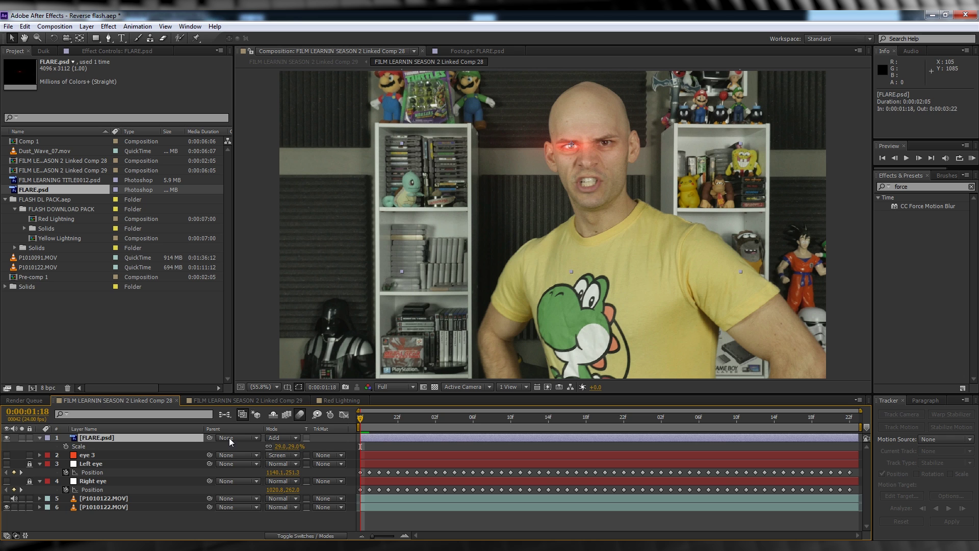
left_click_drag(209, 437, 92, 482)
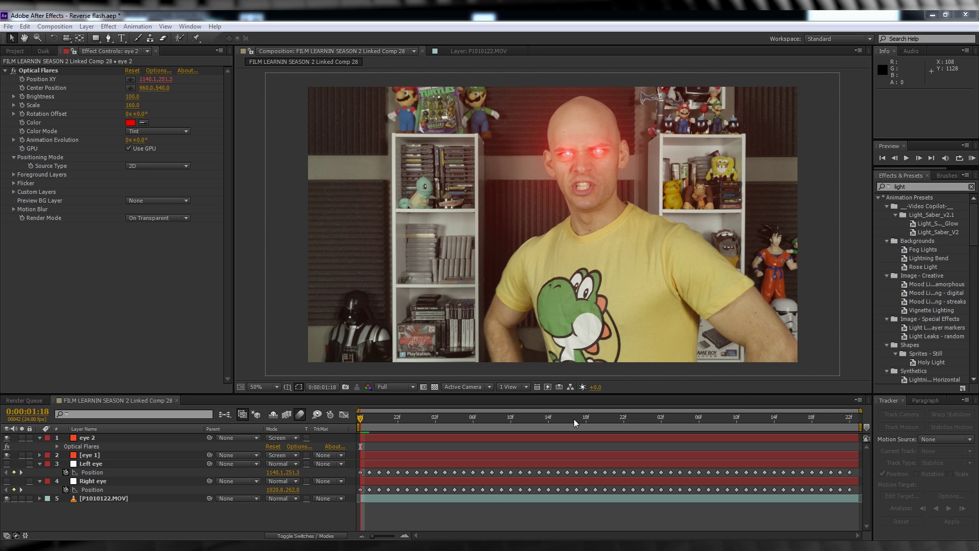
Hide the eye 1 and eye 2 glows and duplicate the actor footage layer
left_click(6, 437)
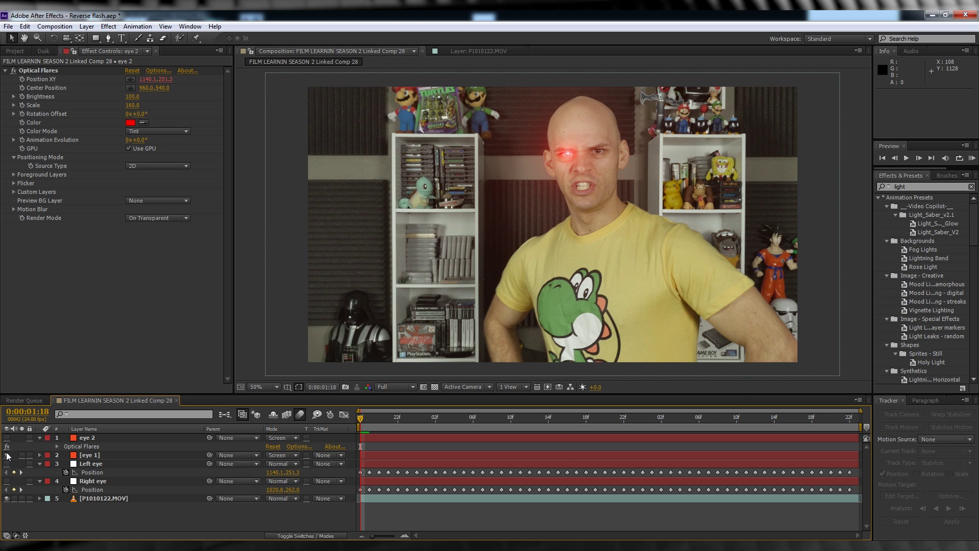
left_click(6, 455)
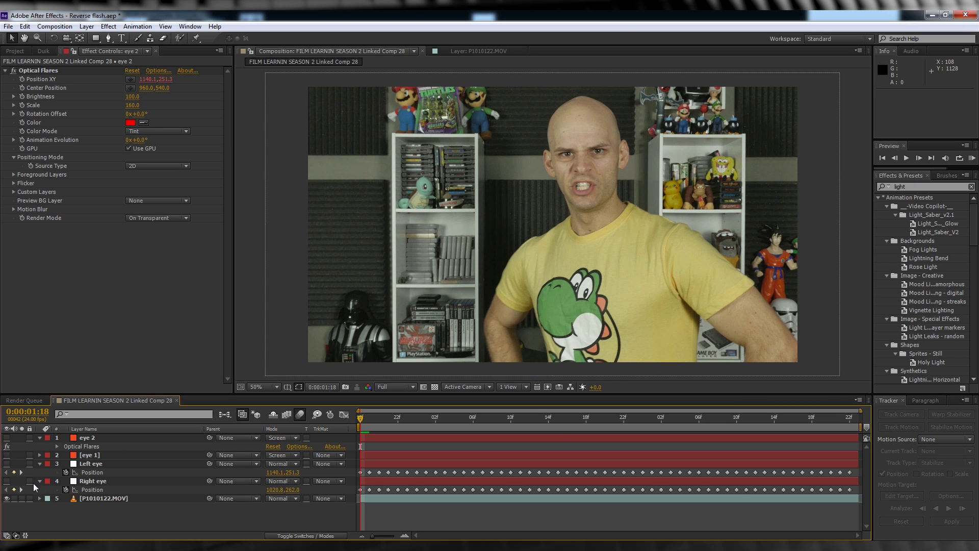
left_click(105, 500)
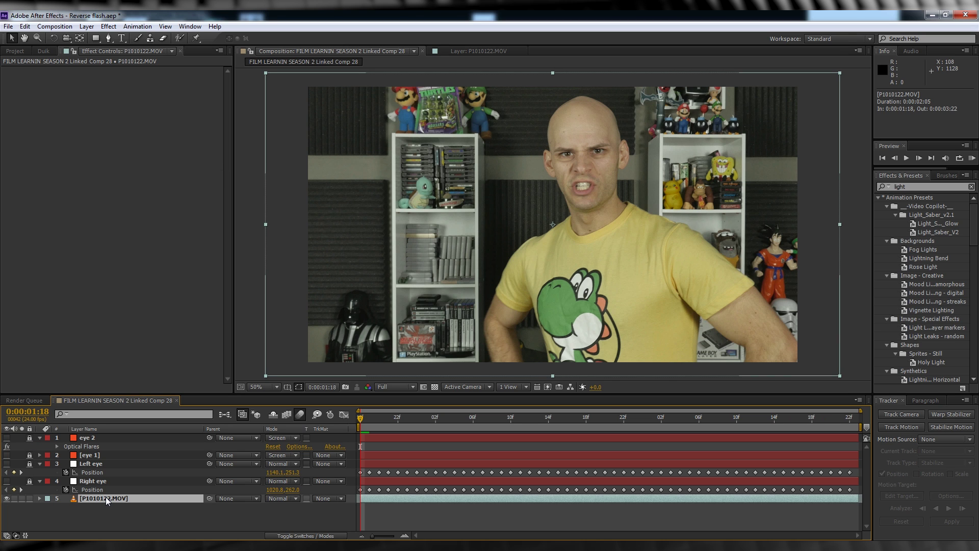
key("ctrl+d")
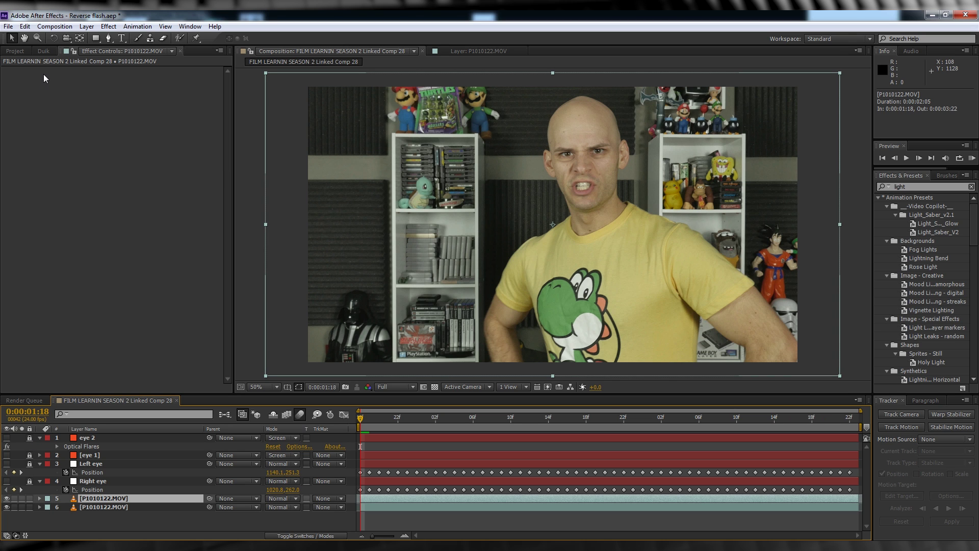
Draw Mask 1 with the Pen tool around the actor's head and shoulders
left_click(109, 38)
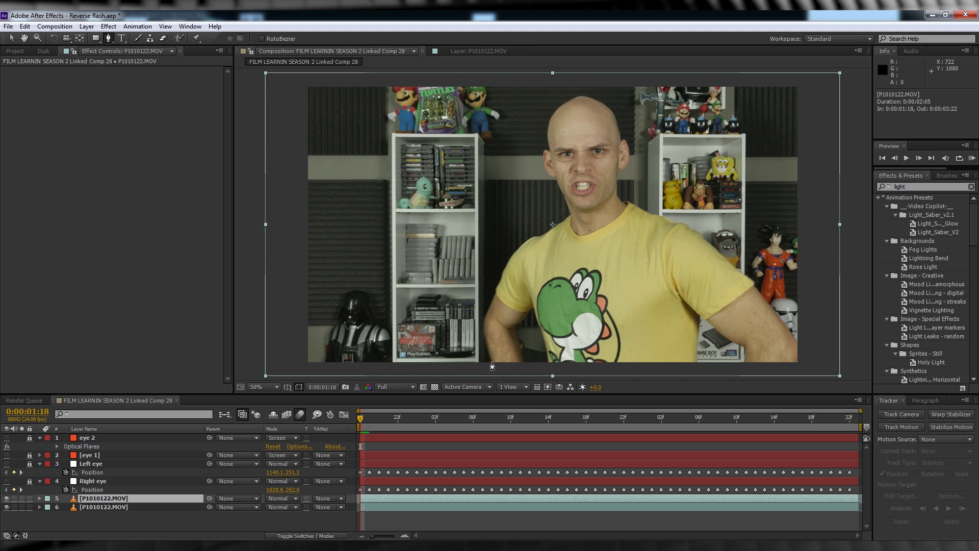
left_click(569, 97)
left_click(557, 104)
left_click(548, 114)
left_click(545, 126)
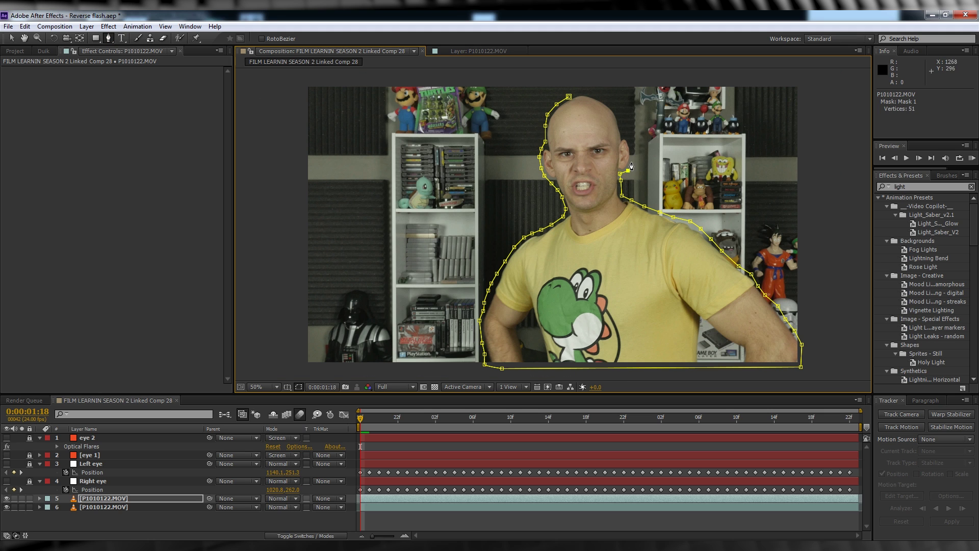
Reveal Mask 1's Mask Path and set its first keyframe
key("F2")
left_click(40, 499)
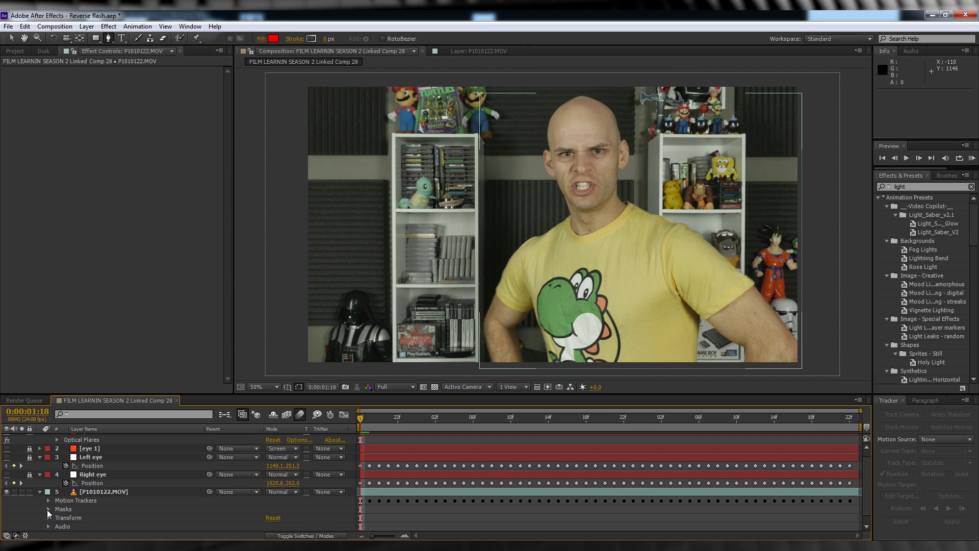
scroll(92, 495, "down", 1)
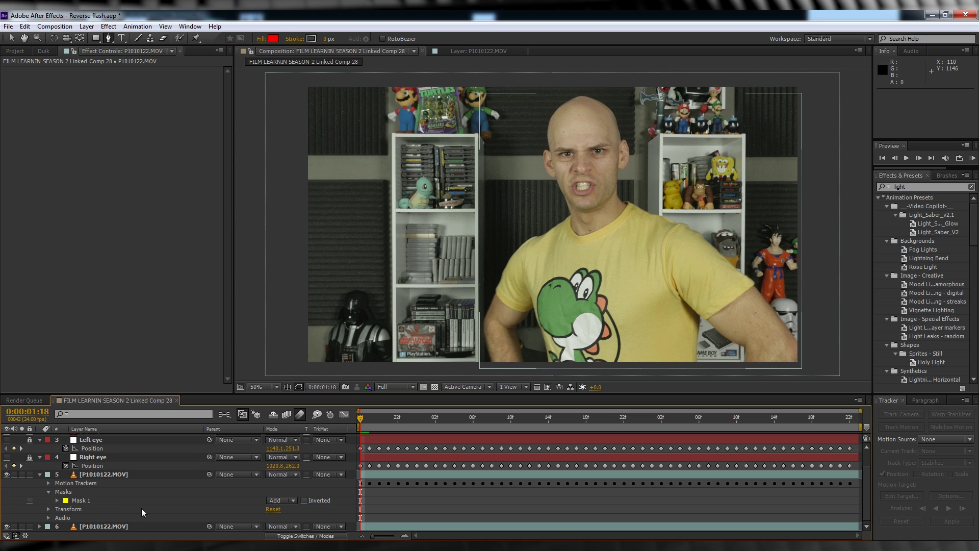
scroll(58, 504, "down", 1)
left_click(57, 491)
left_click(79, 501)
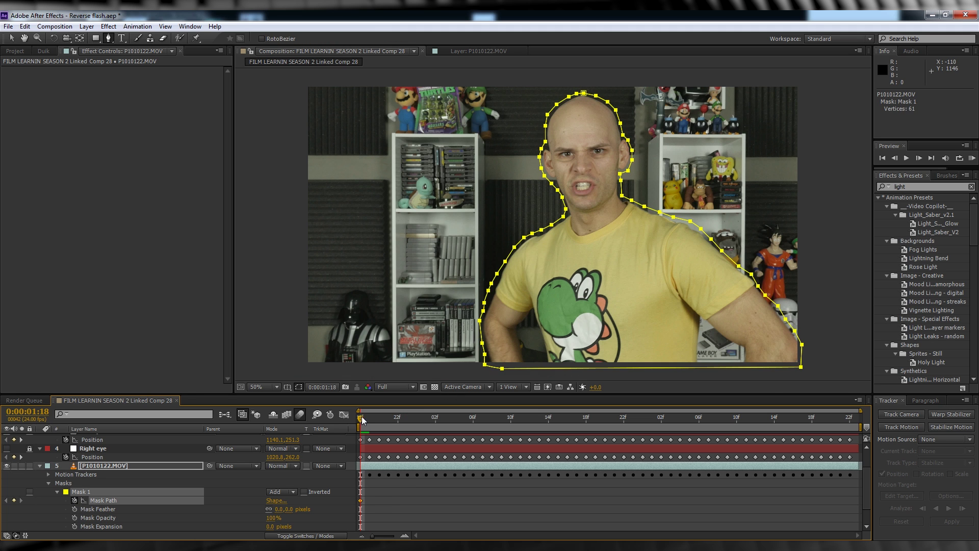
key("v")
Step forward frame by frame, nudging mask points and the whole mask to follow the actor
key("Page_Down")
key("Page_Down")
left_click_drag(510, 255, 506, 264)
key("Page_Down")
key("Page_Down")
key("Page_Down")
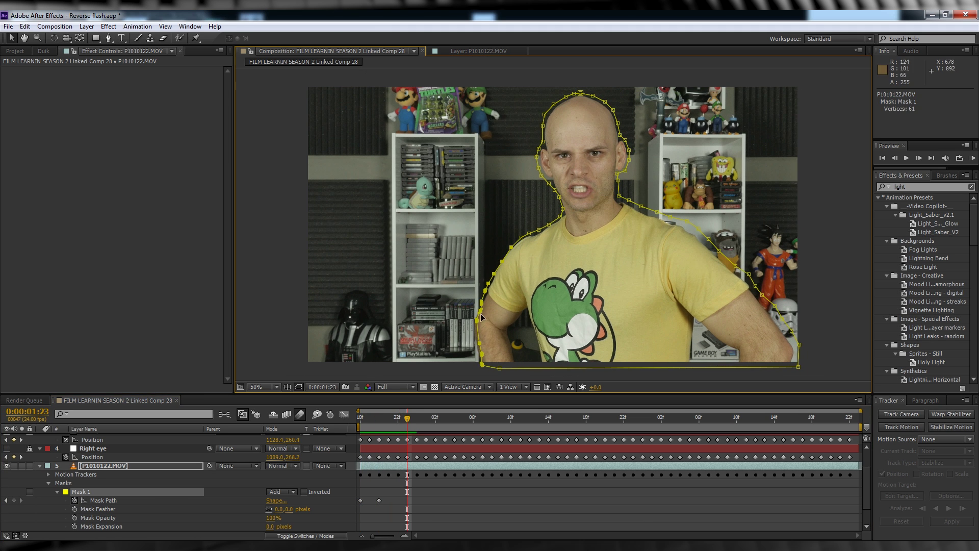
left_click_drag(481, 317, 480, 320)
key("Page_Down")
key("Page_Down")
key("Page_Down")
key("Page_Down")
key("Page_Down")
key("Page_Down")
key("Page_Down")
left_click_drag(510, 245, 511, 247)
key("Page_Down")
key("Page_Down")
key("Page_Down")
key("Page_Down")
key("Page_Down")
key("Page_Down")
key("Page_Down")
double_click(542, 216)
left_click_drag(542, 216, 544, 218)
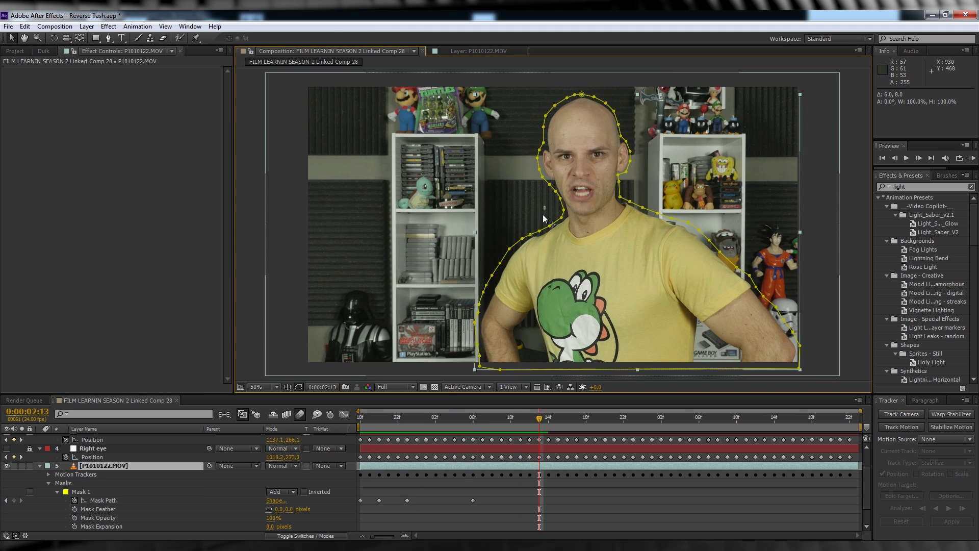
key("Return")
Refit the mask at about 2:05, 3:00 and 3:22, then preview playback
left_click(468, 419)
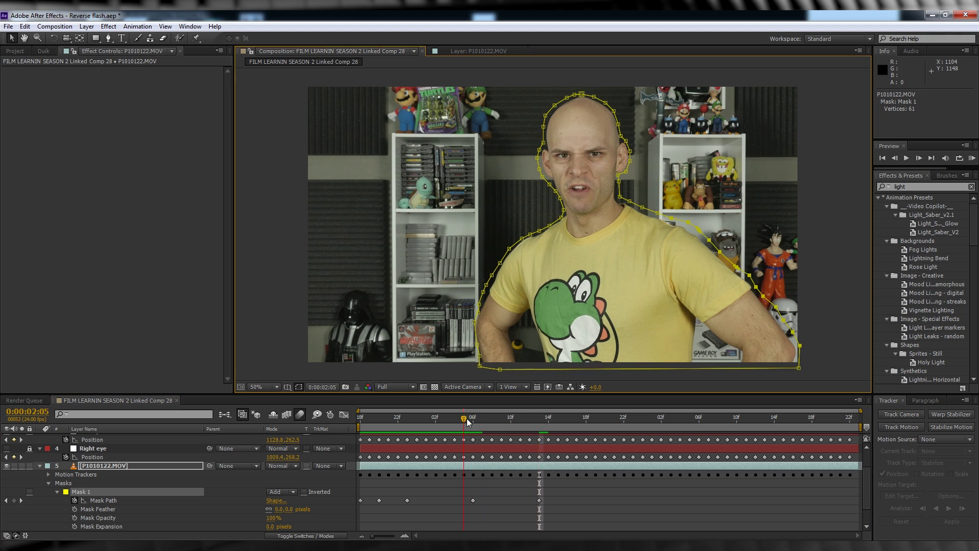
left_click_drag(467, 419, 595, 420)
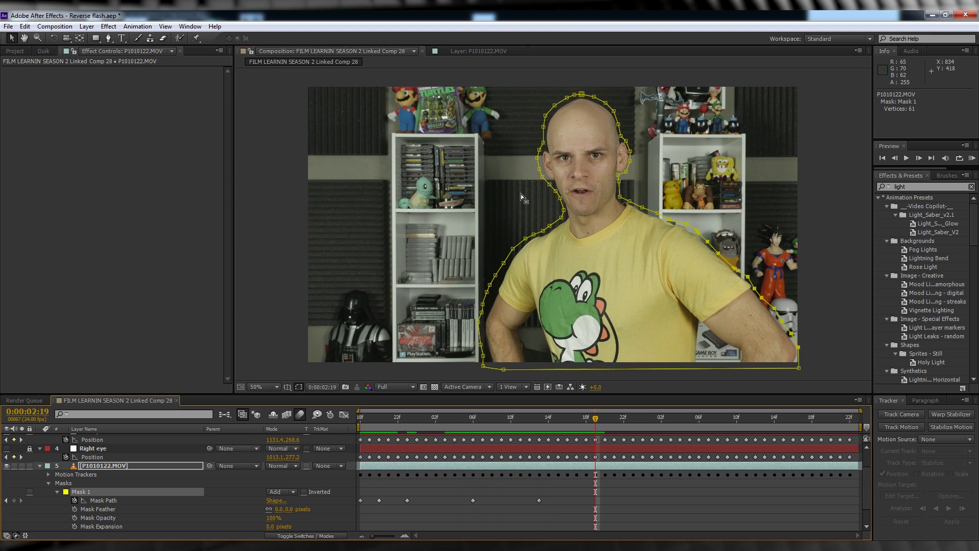
left_click_drag(466, 224, 546, 375)
left_click_drag(488, 332, 493, 334)
left_click(643, 427)
left_click_drag(643, 426, 849, 419)
left_click_drag(638, 203, 643, 204)
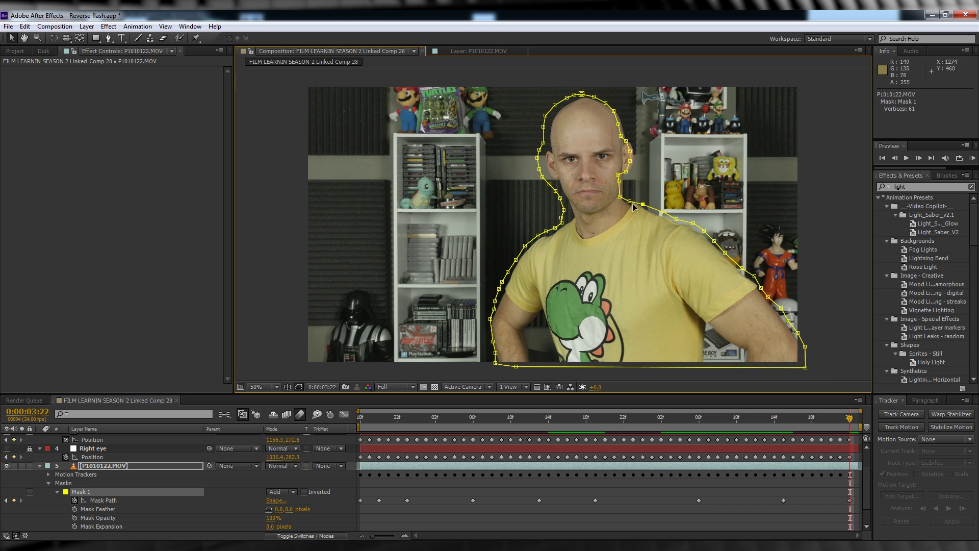
key("space")
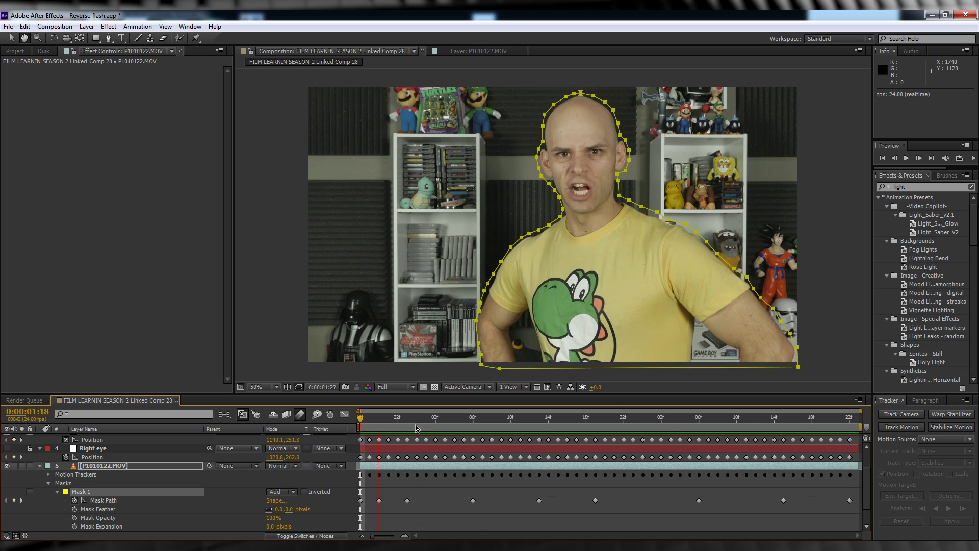
Feather the actor layer's mask by 10 pixels
key("space")
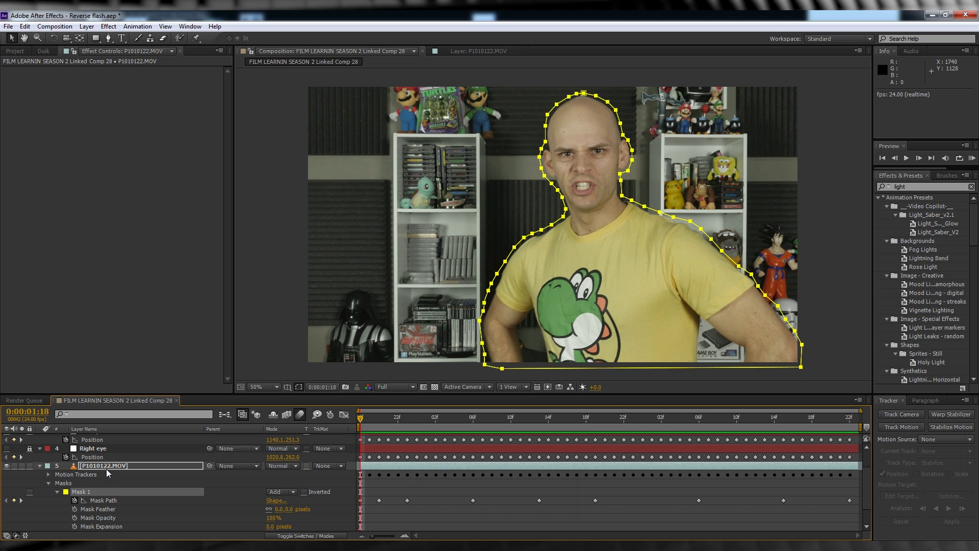
left_click(105, 467)
key("f")
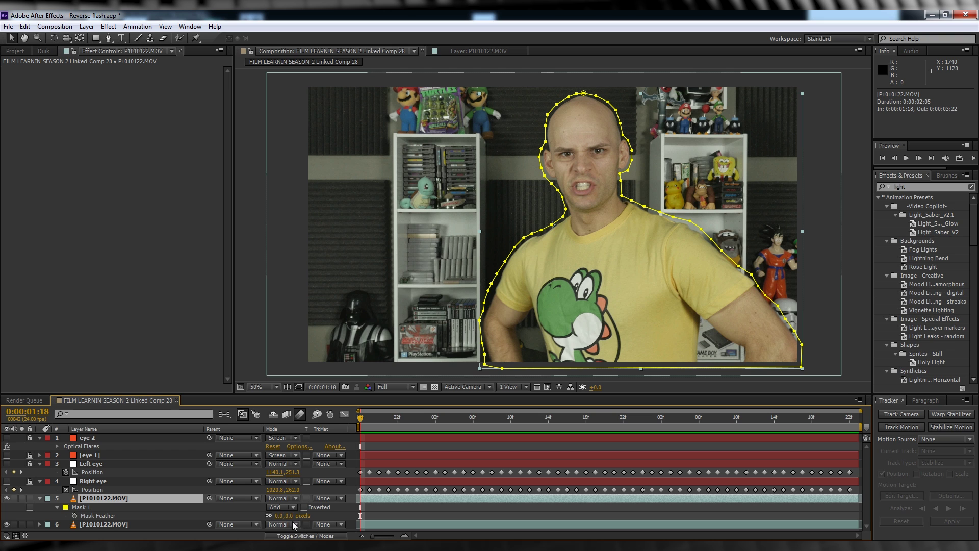
type("1")
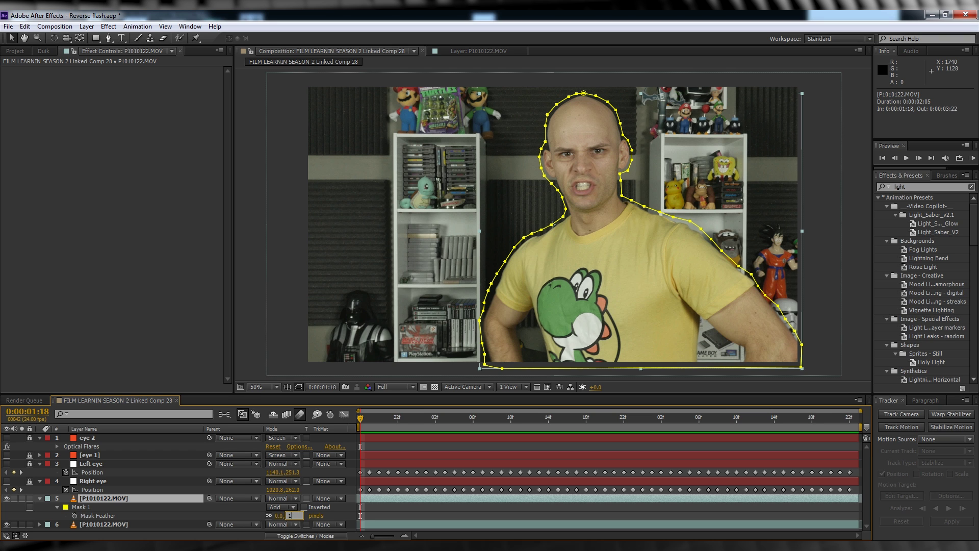
type("0")
key("Return")
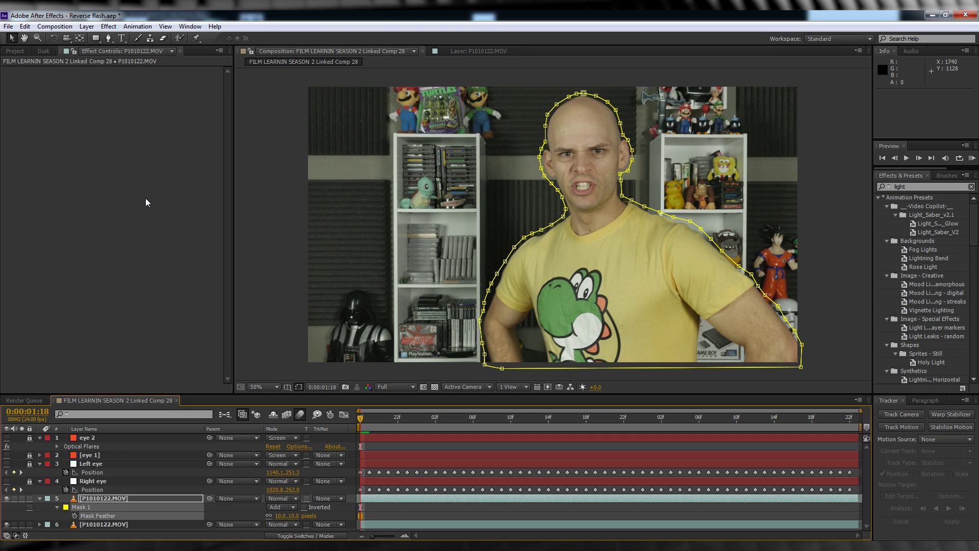
Apply a Box Blur to the actor layer with horizontal-only blur dimensions
left_click(108, 27)
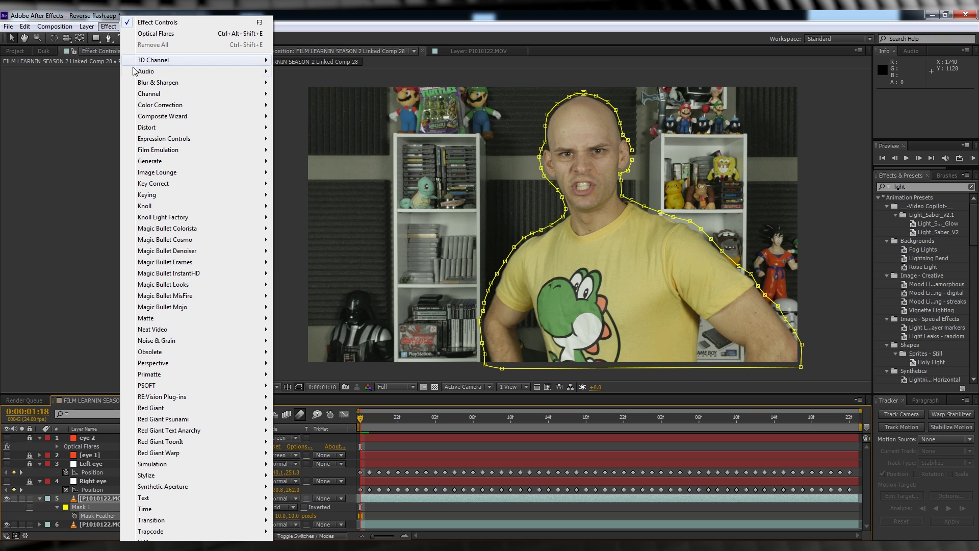
mouse_move(148, 83)
left_click(304, 94)
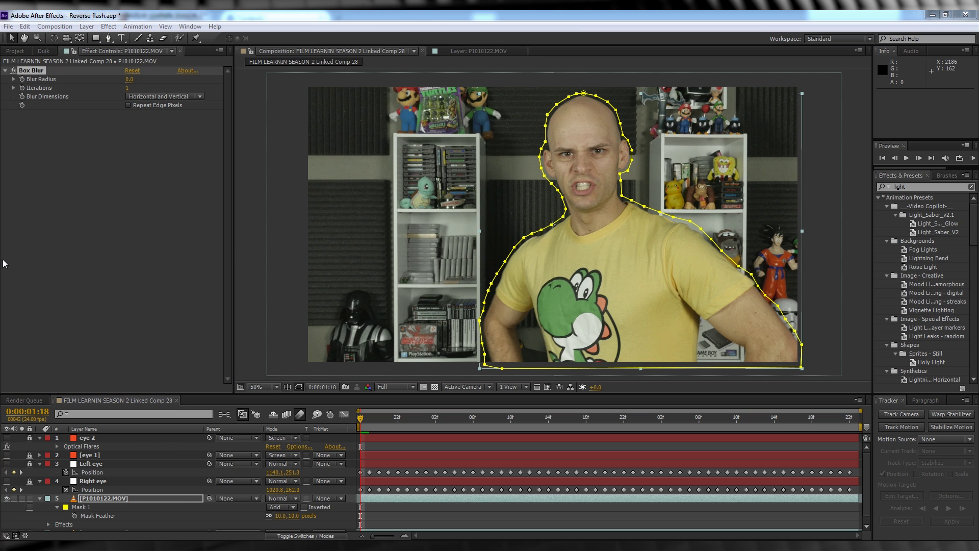
left_click(143, 97)
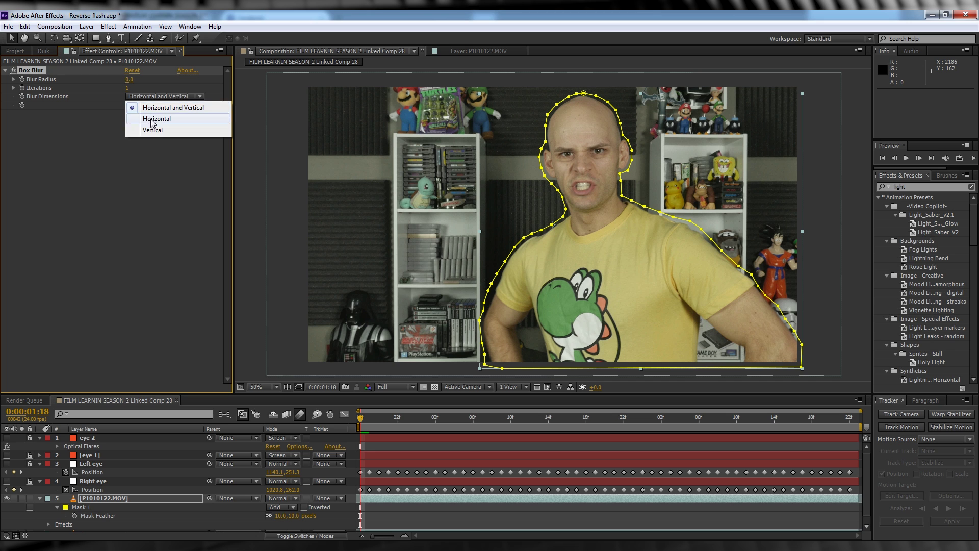
left_click(151, 119)
Set the Box Blur to radius 25, 10 iterations, Repeat Edge Pixels, and preview
left_click_drag(130, 79, 138, 79)
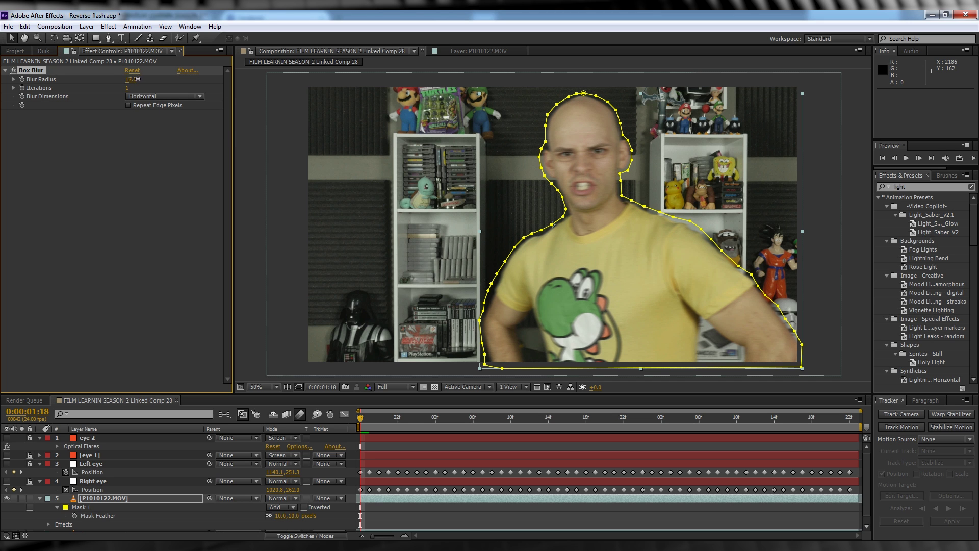
type("1")
key("Return")
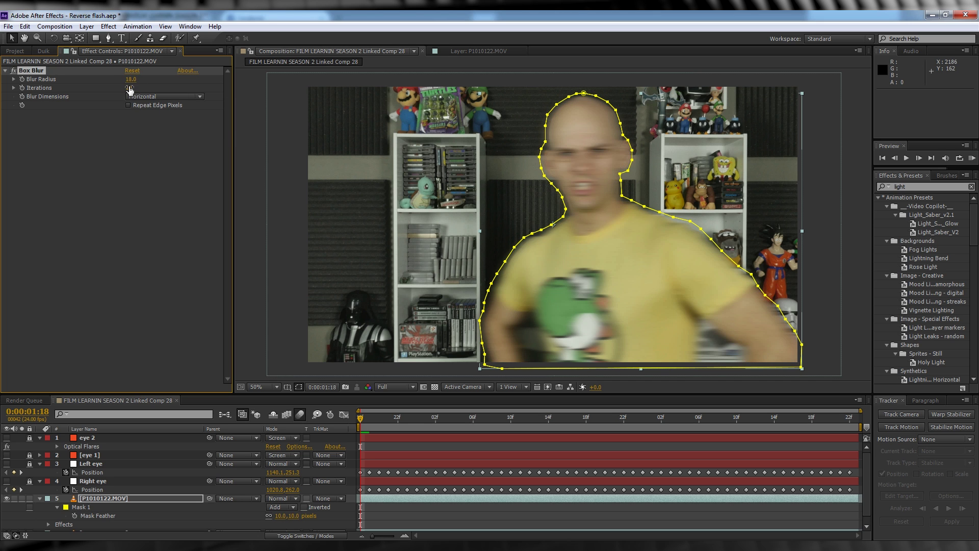
left_click(129, 105)
left_click(280, 365)
key("space")
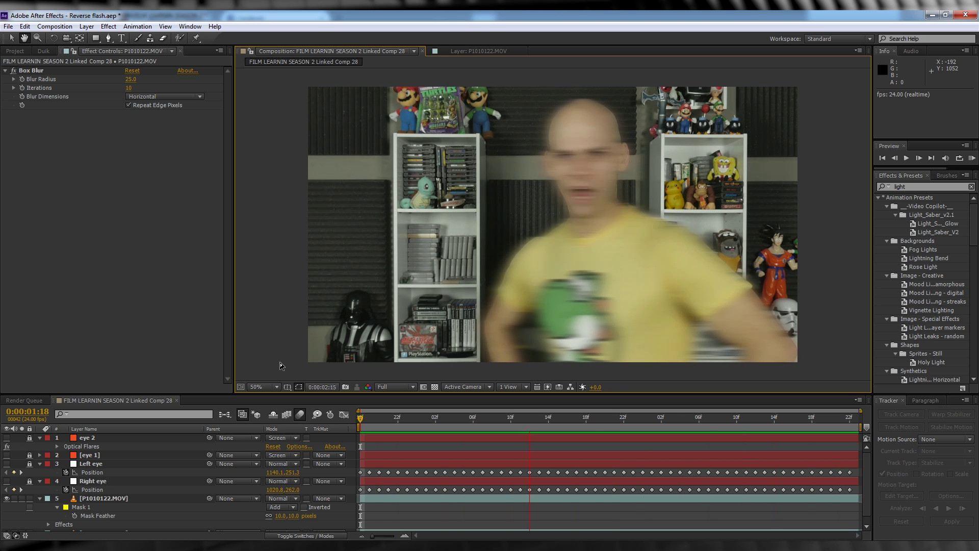
Add a wiggle expression to the Box Blur Iterations and preview the flicker
key("space")
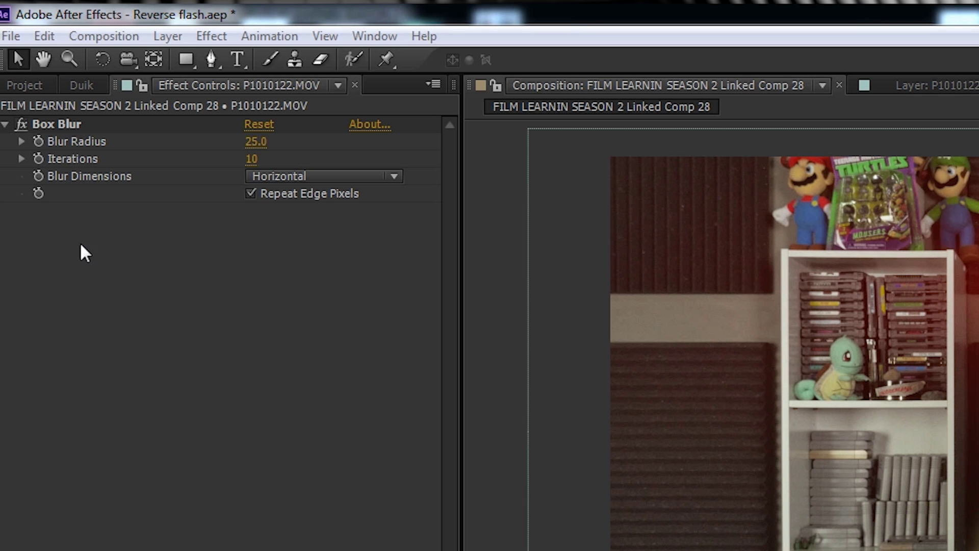
left_click(38, 157, "alt")
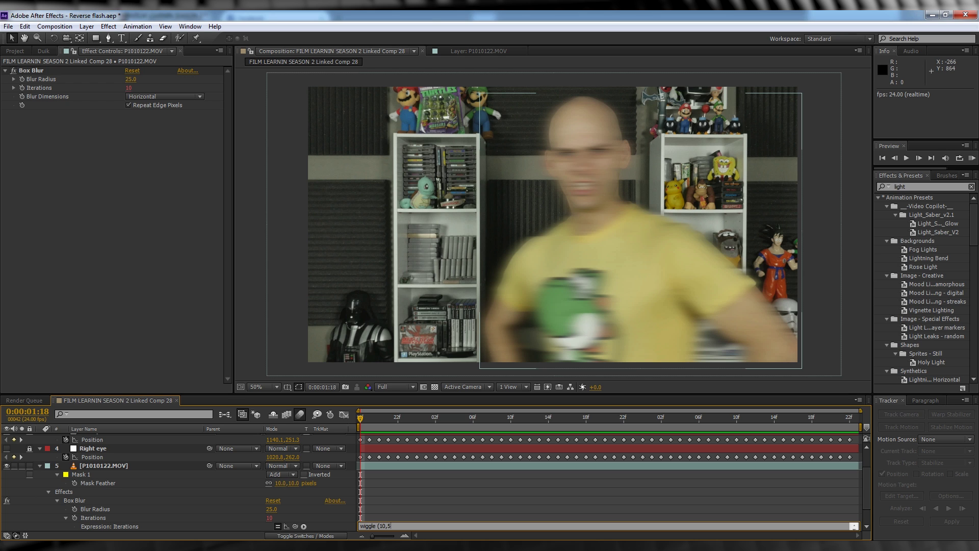
left_click(387, 497)
key("space")
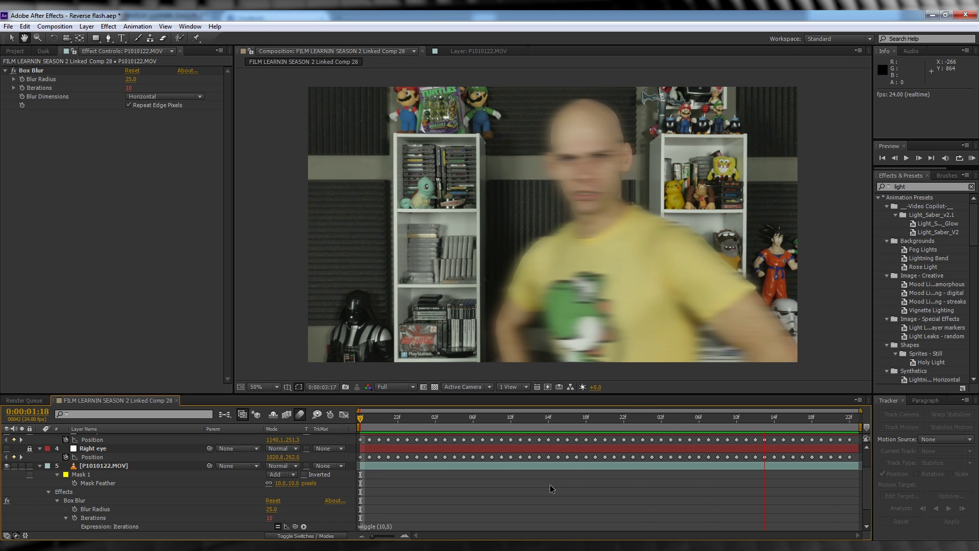
Edit the expression to wiggle(20,5) and preview the faster flickering blur
left_click(384, 526)
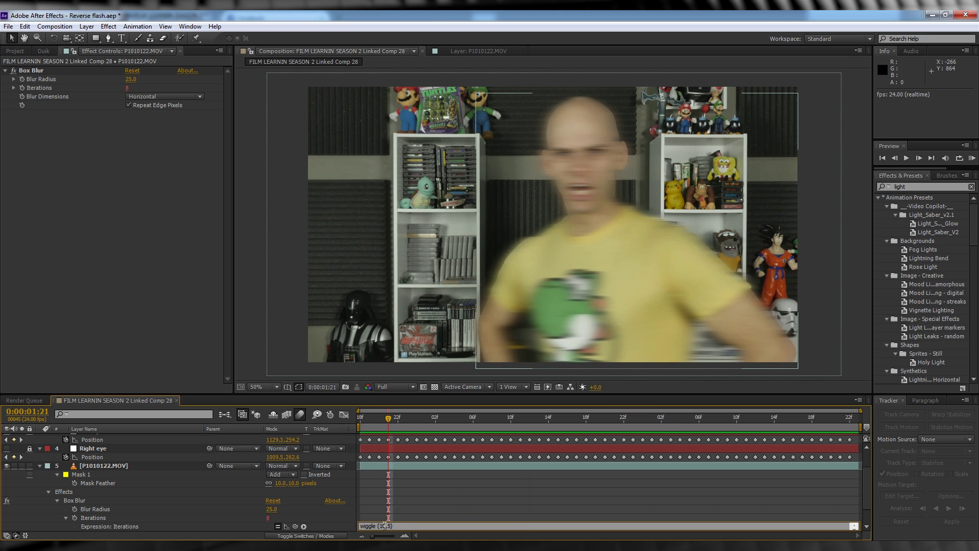
double_click(384, 526)
type("20")
double_click(391, 526)
type("1")
key("space")
type("5")
key("KP_Enter")
key("space")
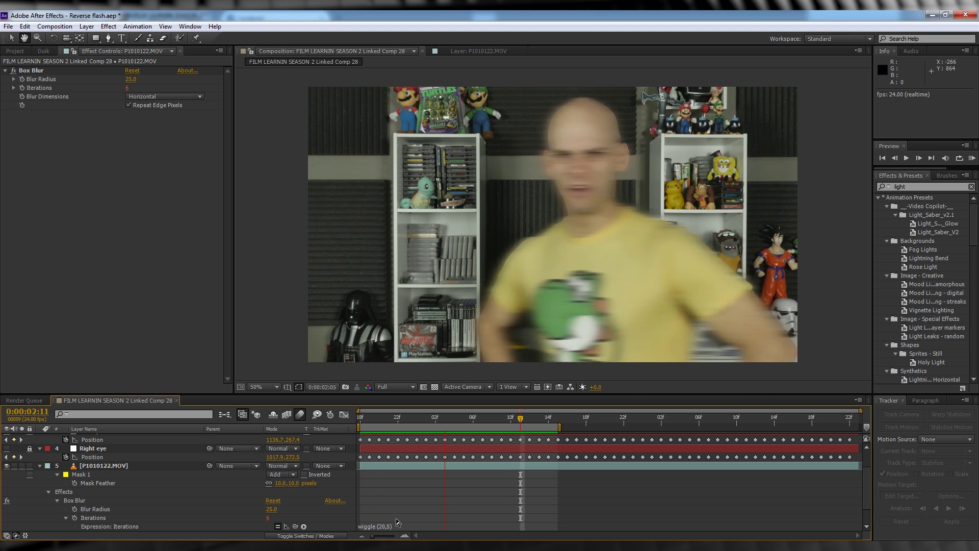
key("space")
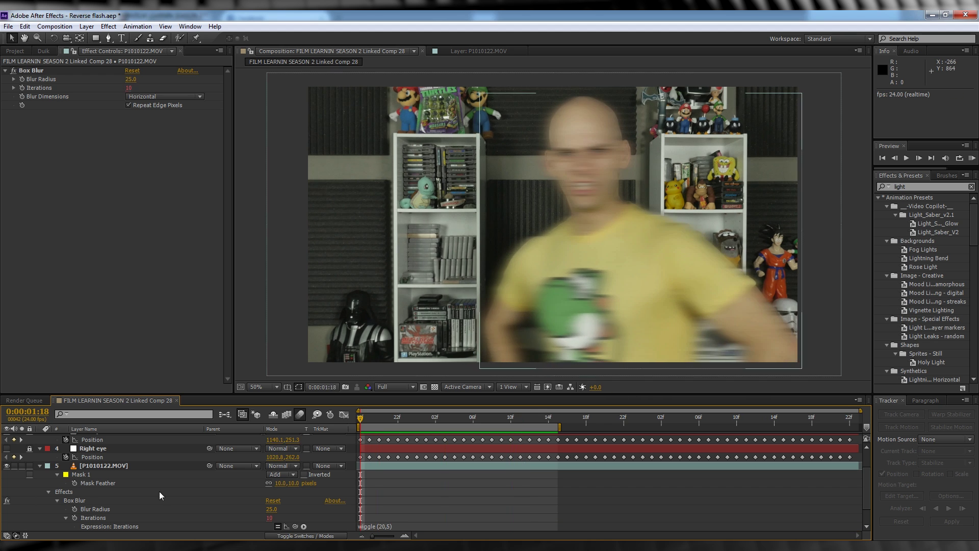
Show both glowing red eye layers and preview them over the blurred actor
scroll(121, 505, "up", 3)
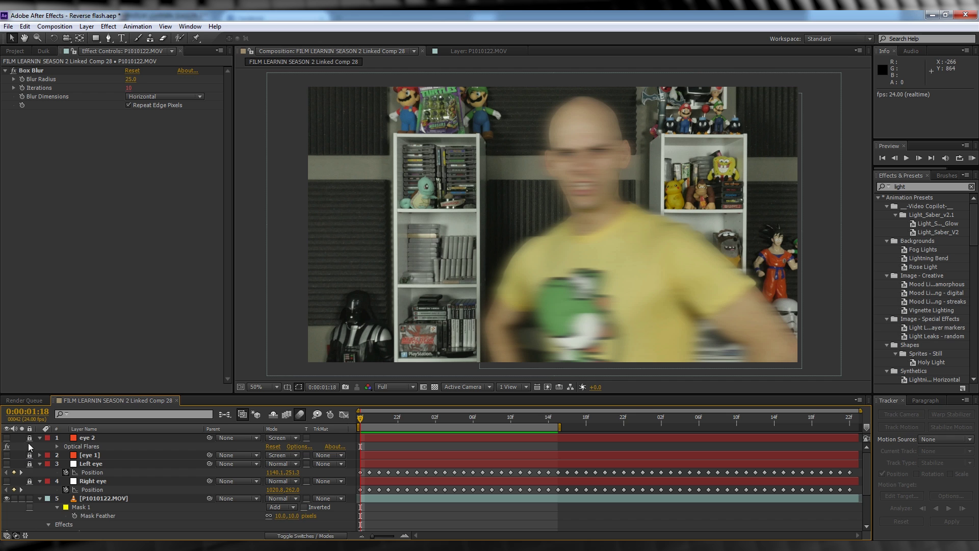
left_click(6, 438)
left_click(6, 455)
key("space")
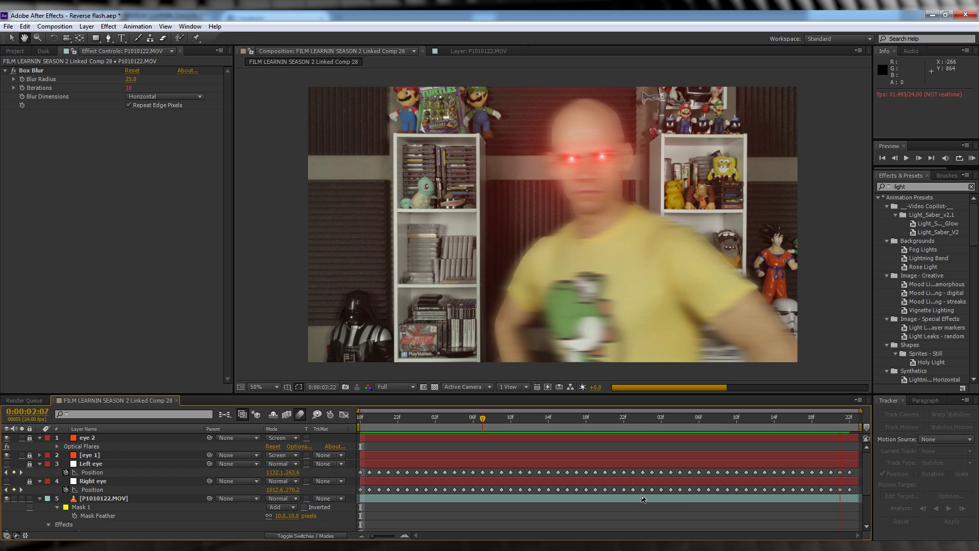